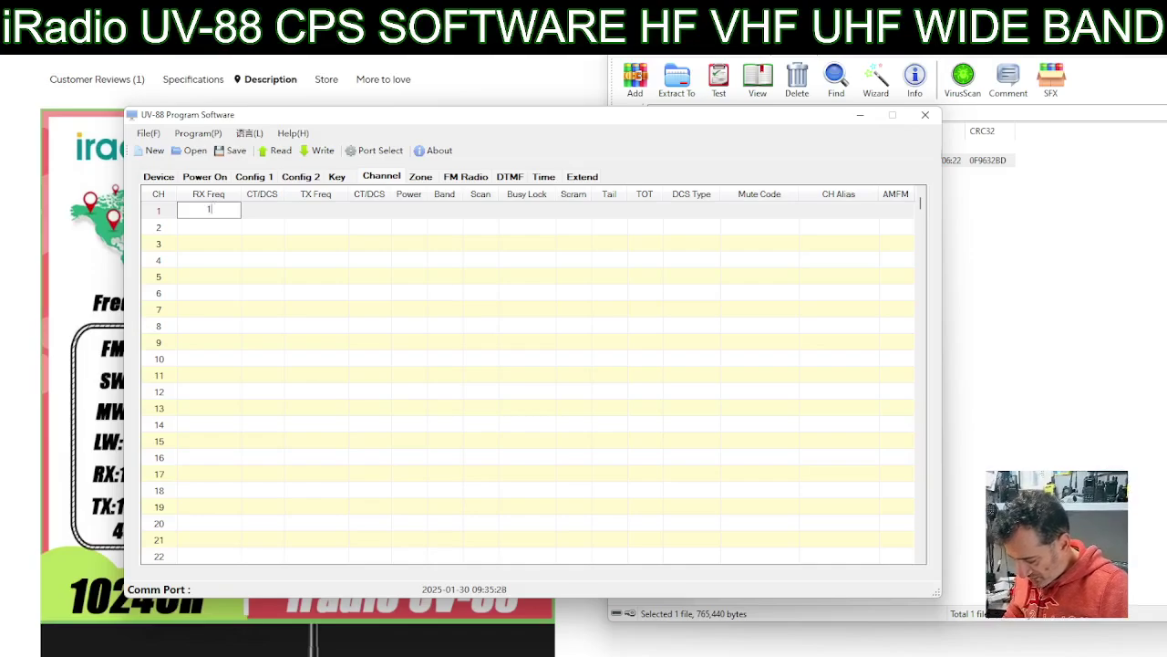
# - Finish channel 1's receive frequency at 145.600 and set its transmit frequency to 145.100
pyautogui.write('600')
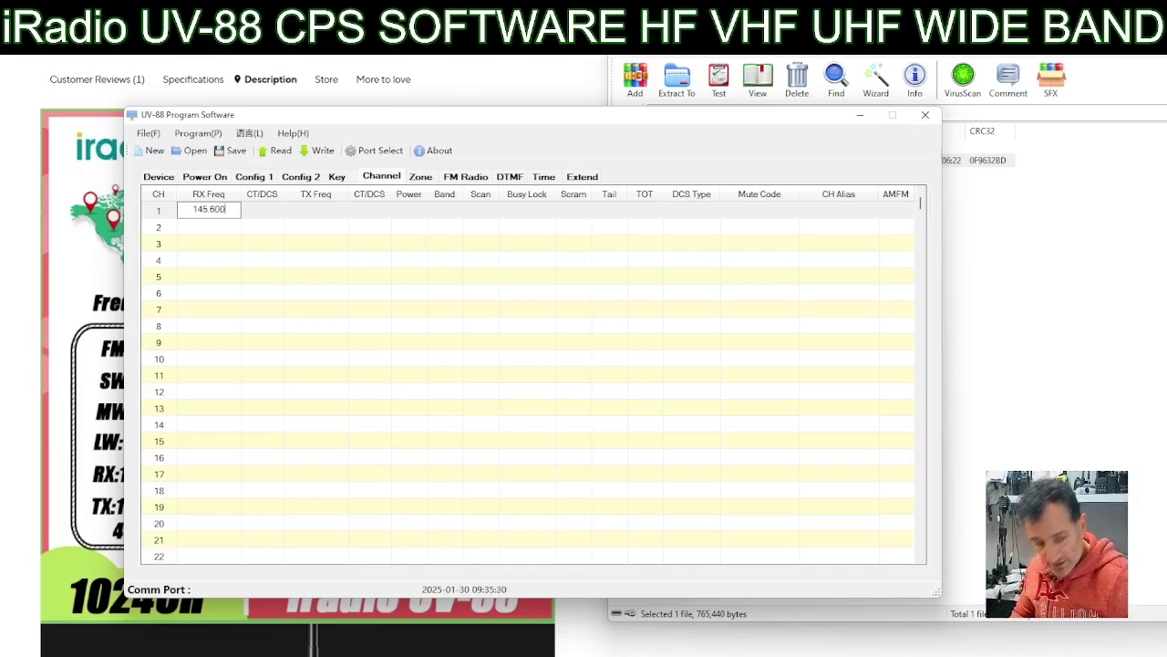
pyautogui.click(273, 210)
pyautogui.click(279, 213)
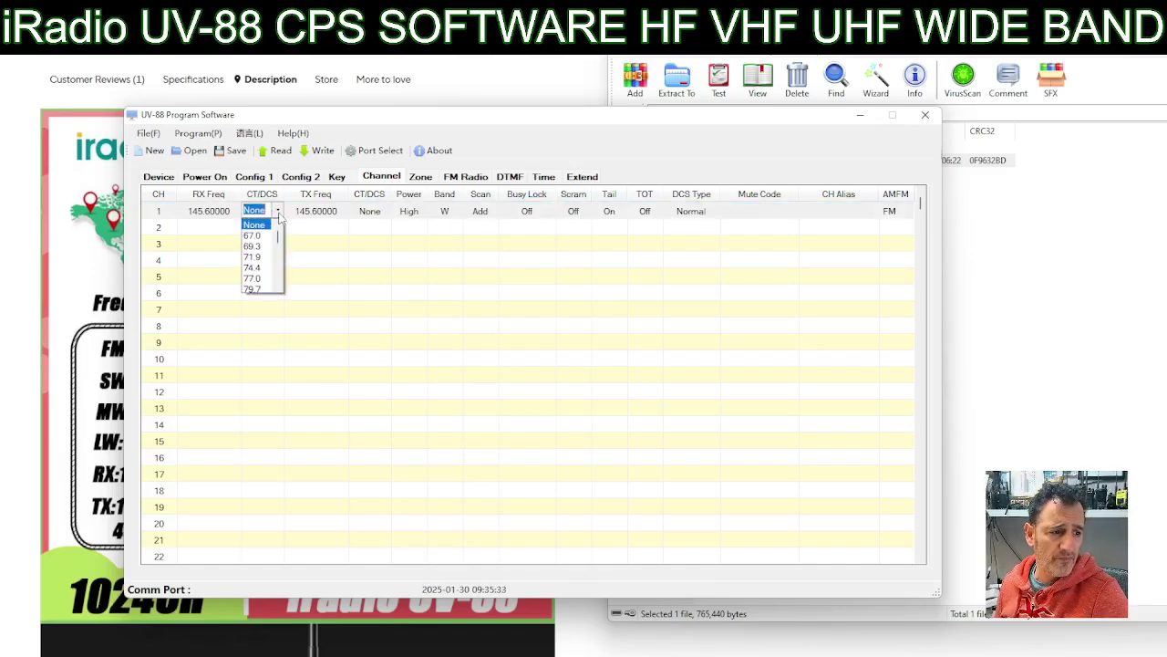
pyautogui.click(266, 279)
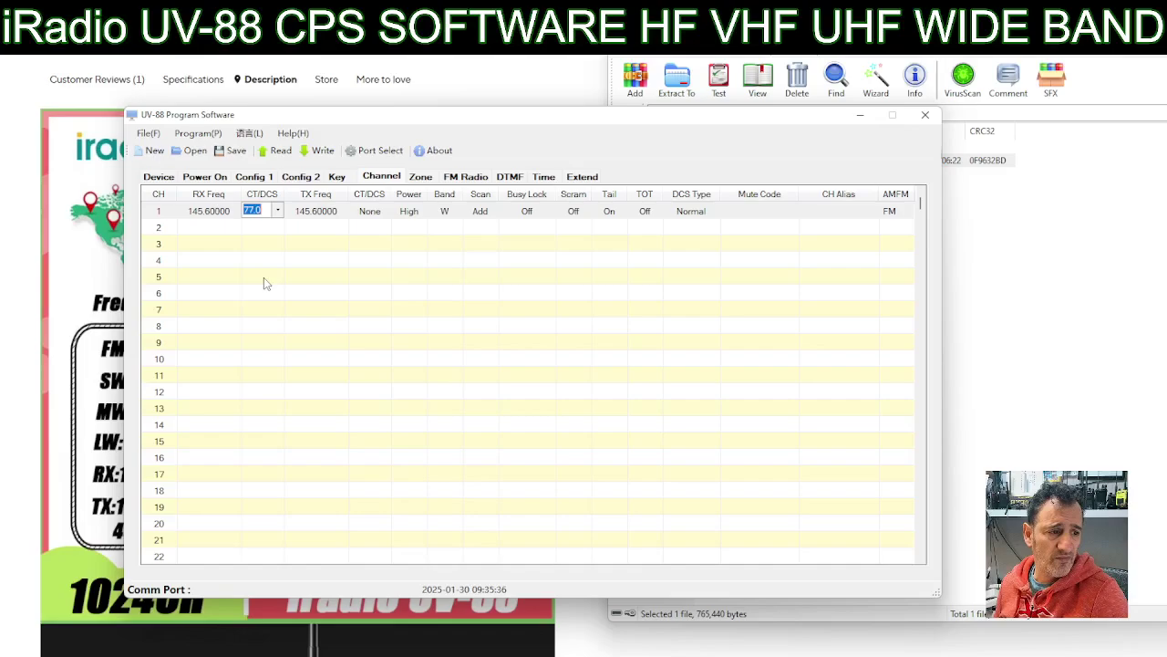
pyautogui.click(319, 211)
pyautogui.click(318, 211)
pyautogui.press('BackSpace')
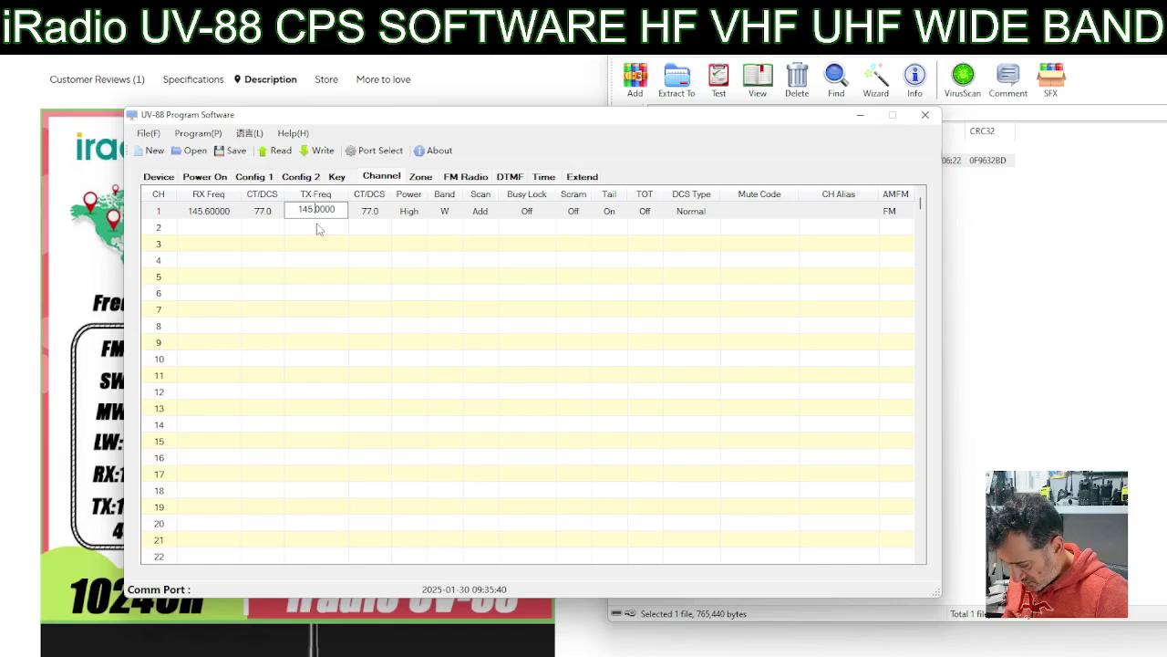
pyautogui.write('1')
pyautogui.click(369, 212)
# - Set channel 1's receive tone to None and its transmit tone to 94.8
pyautogui.click(270, 212)
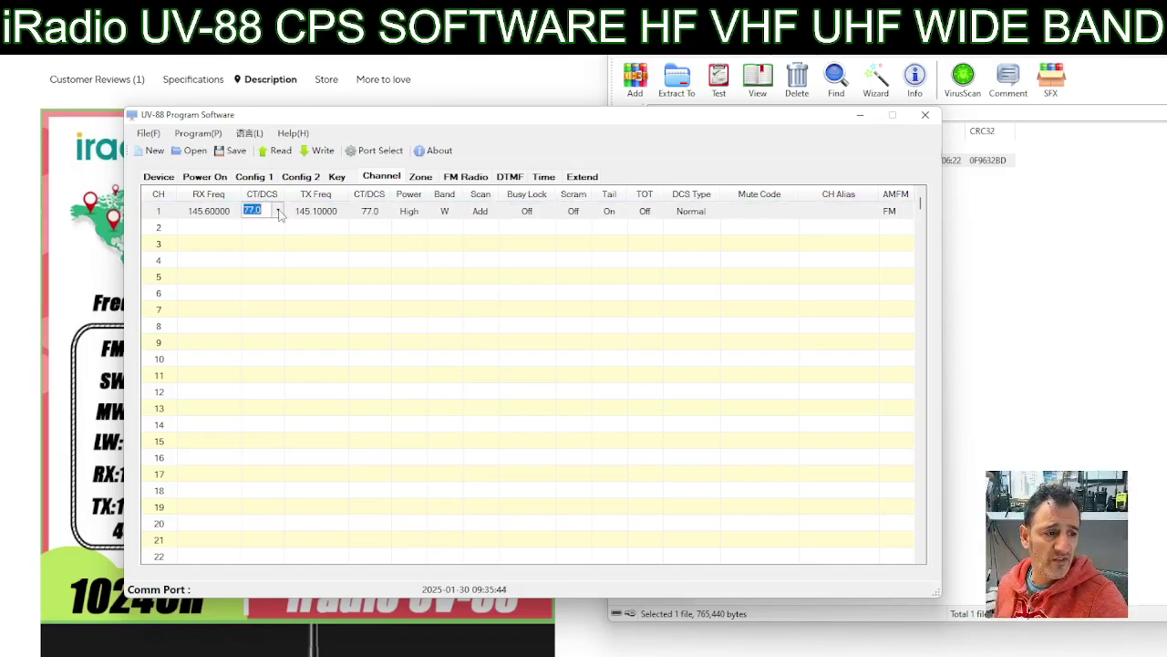
pyautogui.click(277, 210)
pyautogui.scroll(2, 279, 239)
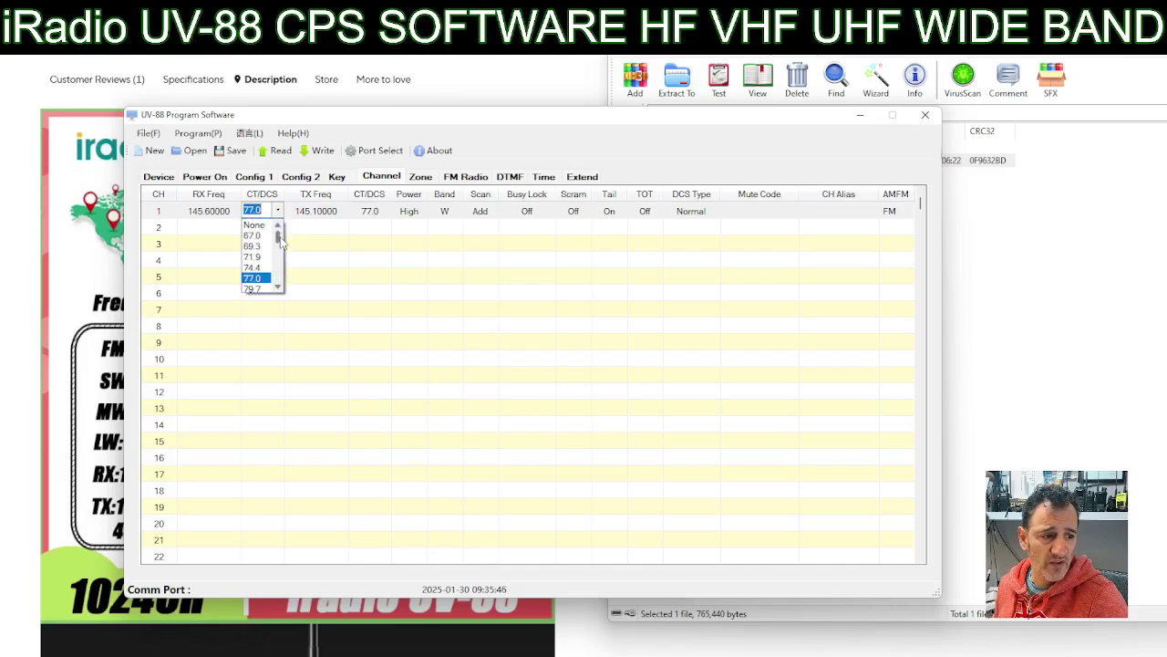
pyautogui.click(253, 224)
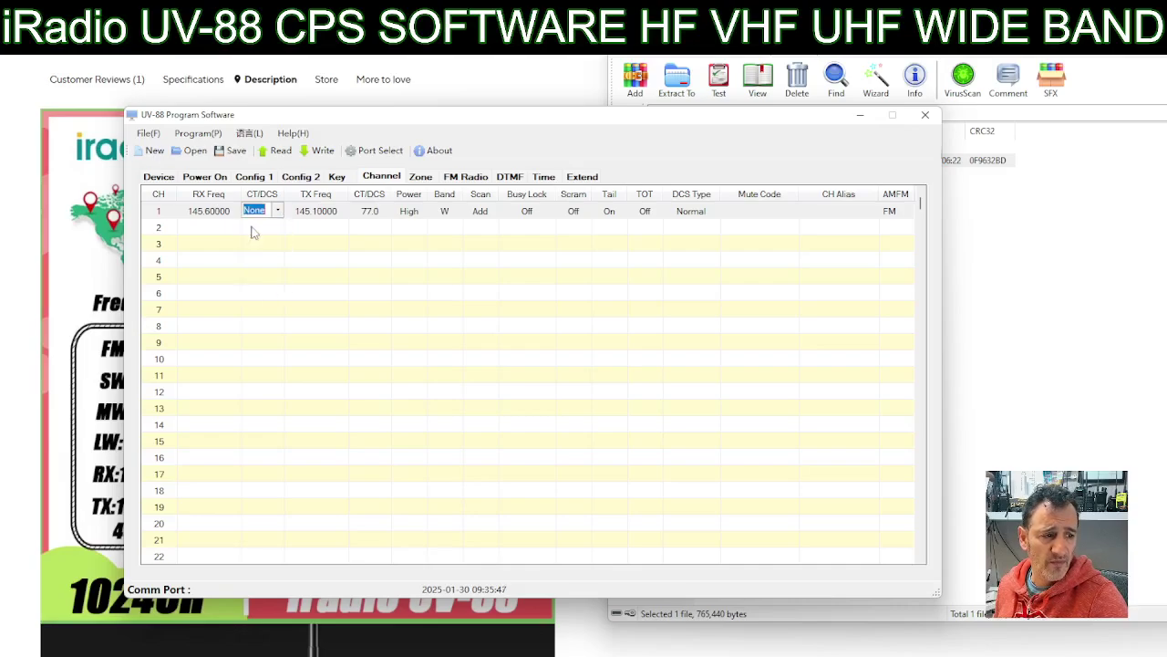
pyautogui.click(383, 210)
pyautogui.click(385, 211)
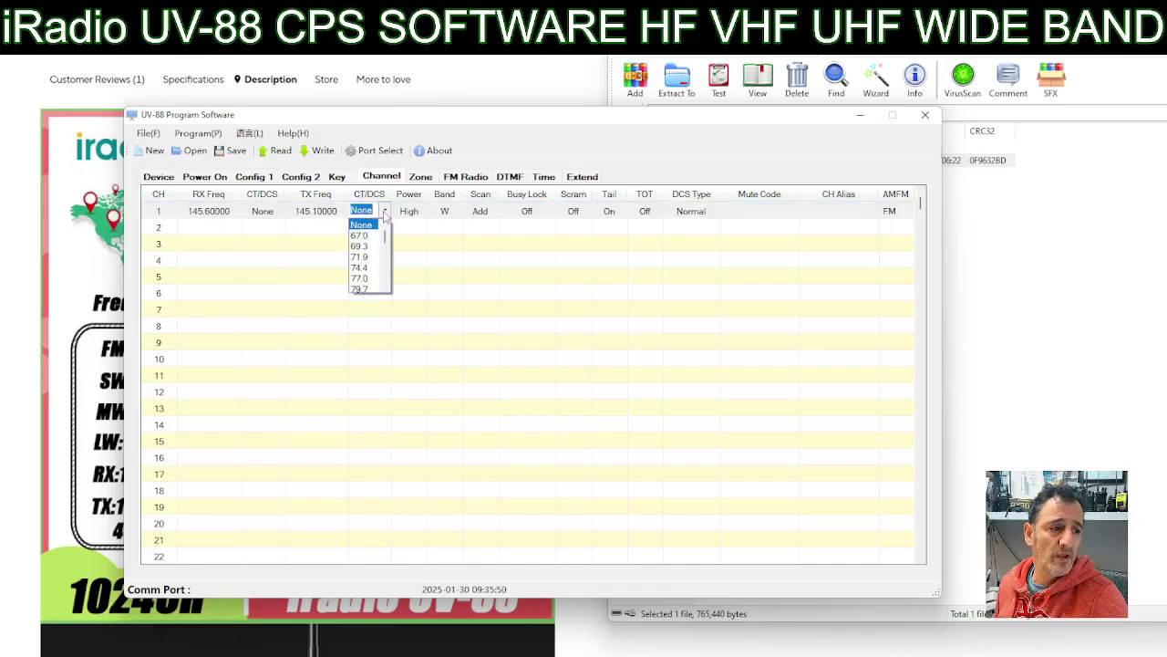
pyautogui.moveTo(387, 240); pyautogui.dragTo(387, 228)
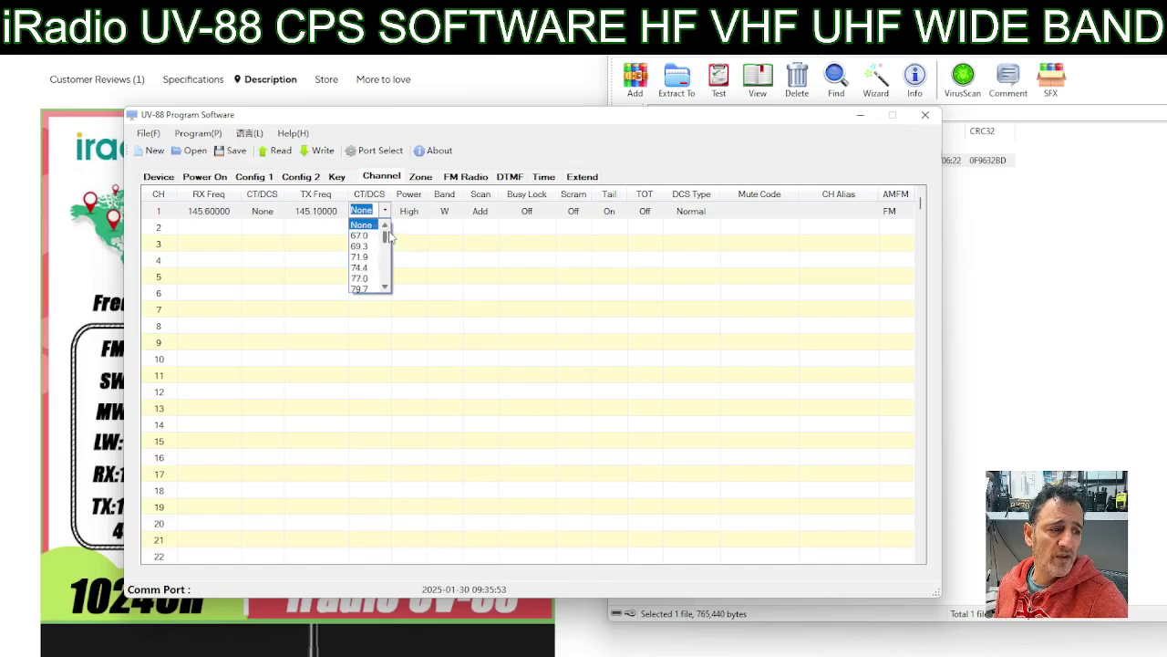
pyautogui.click(384, 289)
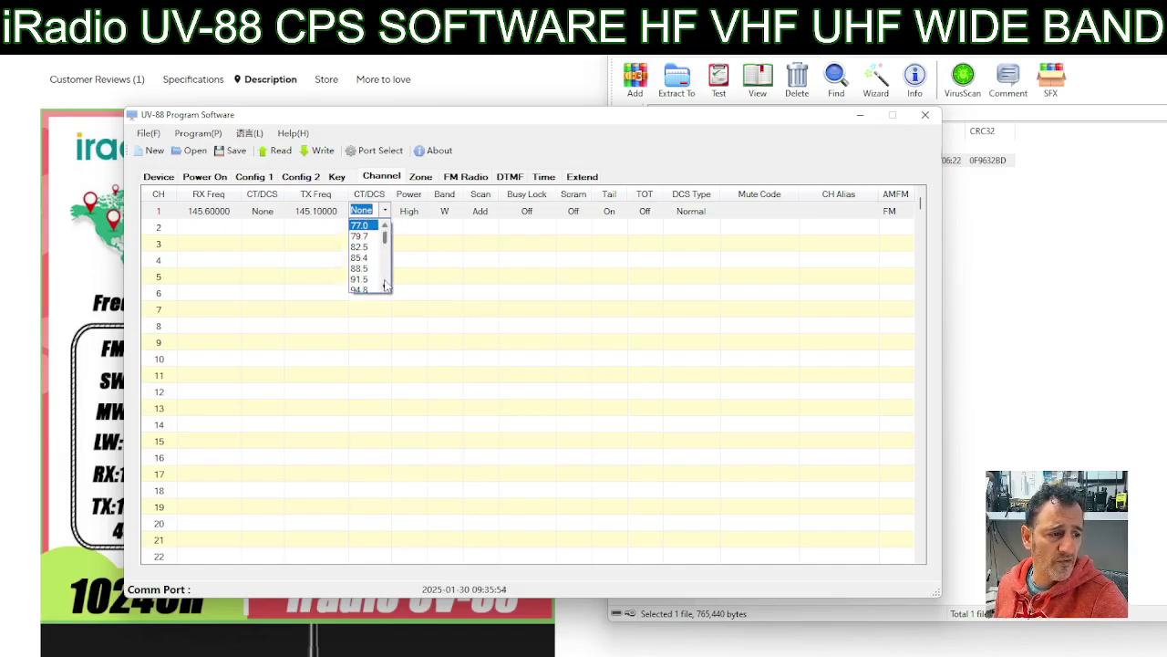
pyautogui.click(382, 285)
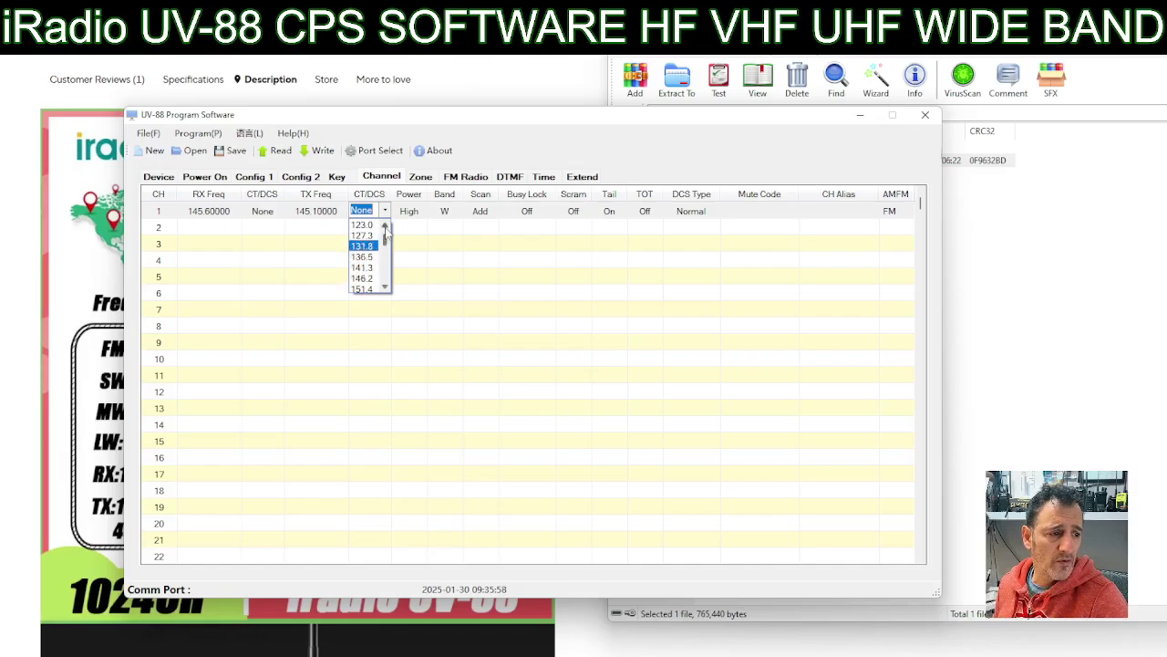
pyautogui.moveTo(385, 232); pyautogui.dragTo(387, 227)
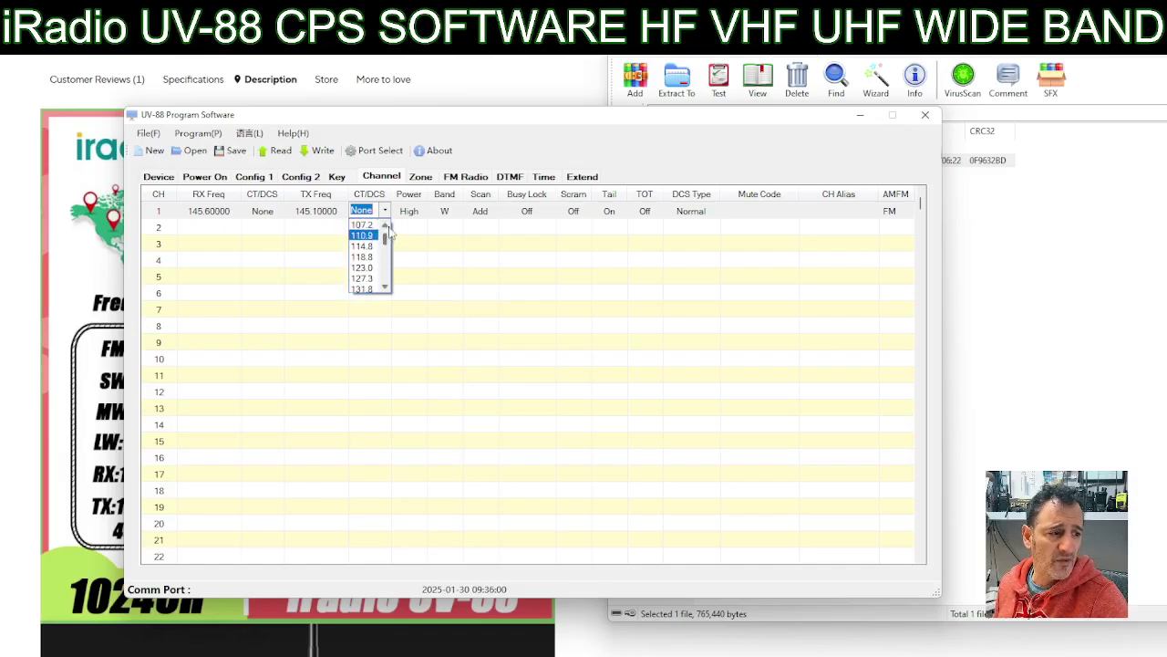
pyautogui.click(385, 224)
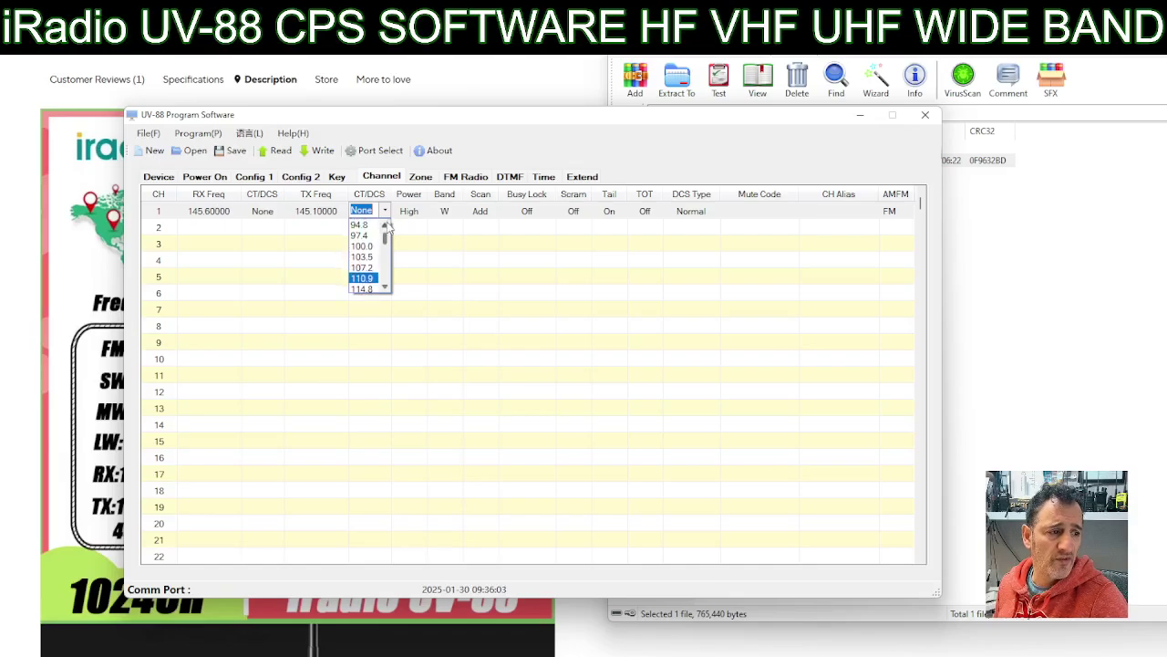
pyautogui.click(359, 226)
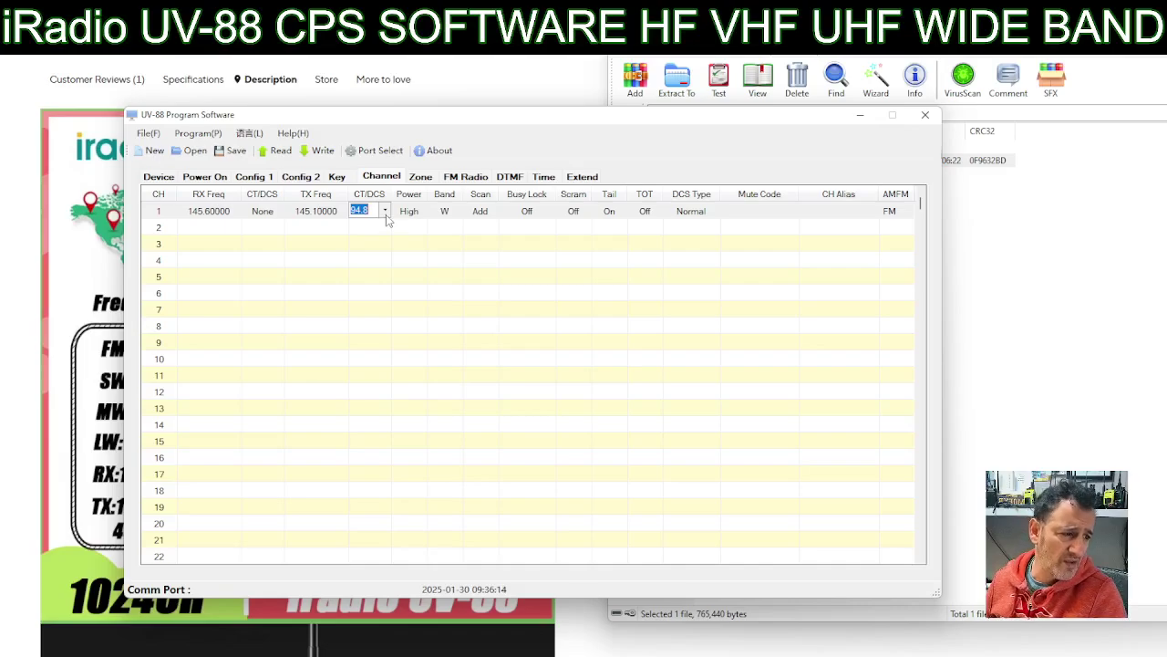
# - Give channel 1 the alias GB3WR
pyautogui.click(838, 209)
pyautogui.click(838, 210)
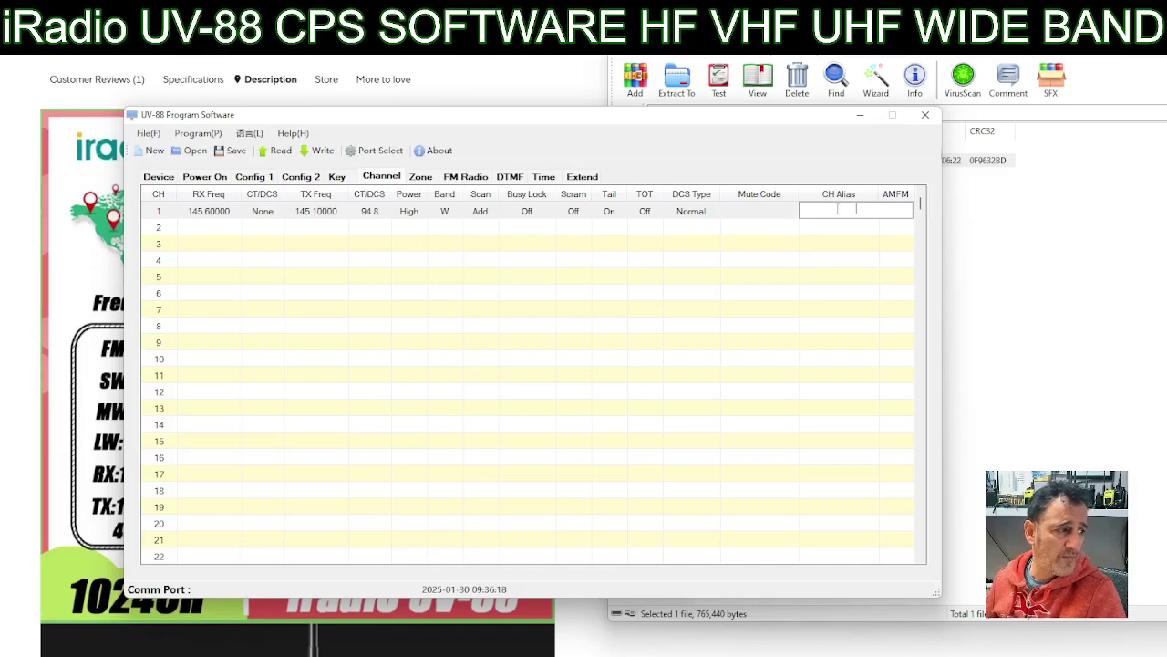
pyautogui.write('GB')
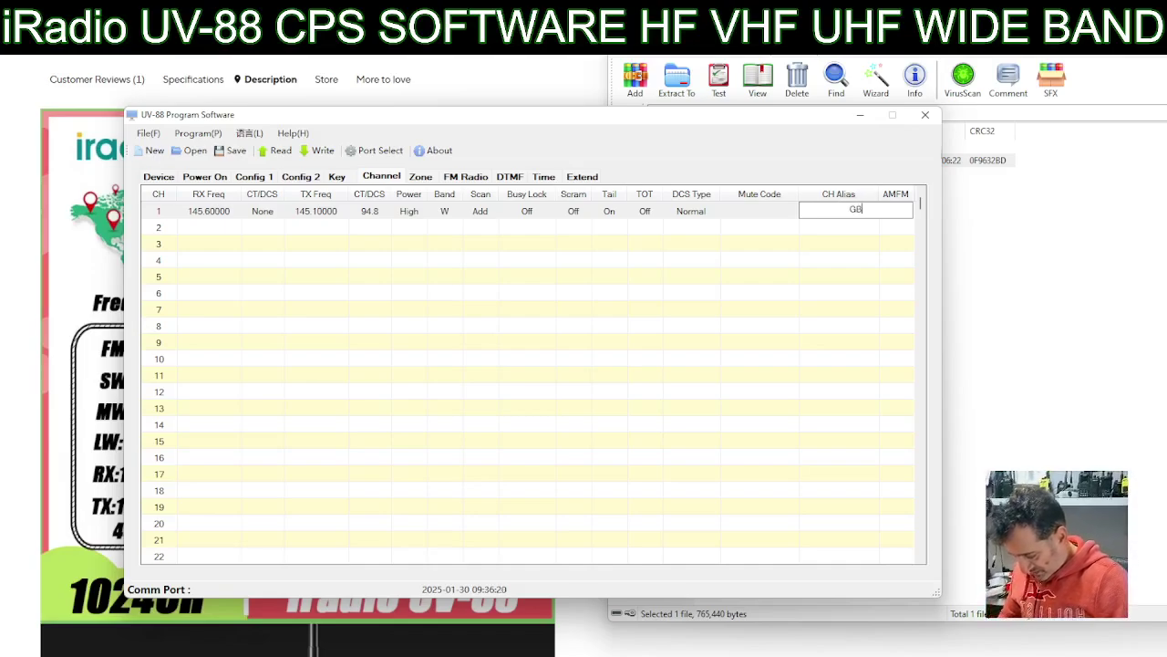
pyautogui.write('4')
pyautogui.press('BackSpace')
pyautogui.write('3WR')
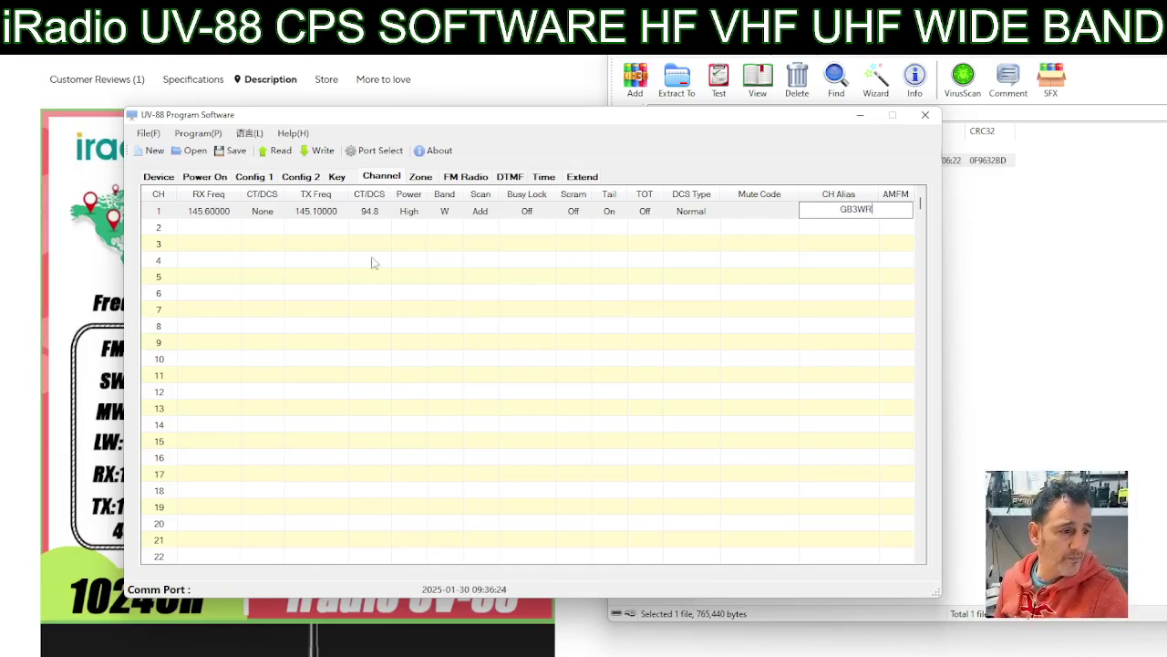
pyautogui.click(208, 227)
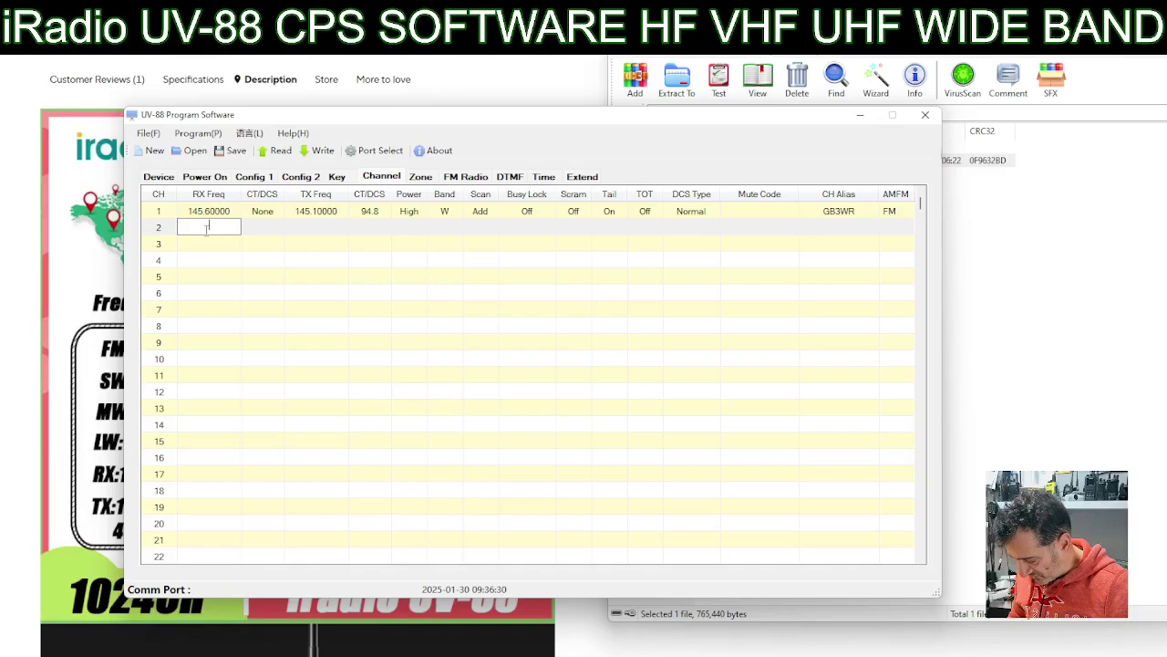
# - Set channel 2 to receive 430.925 and transmit 438.525
pyautogui.write('14.000')
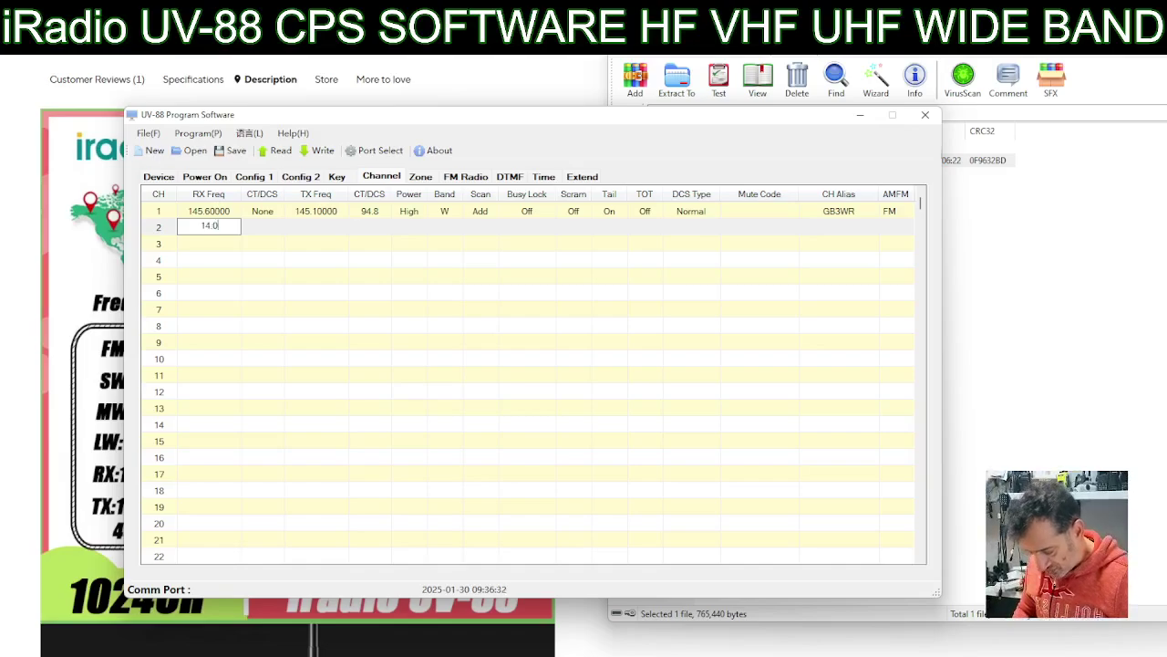
pyautogui.press('Return')
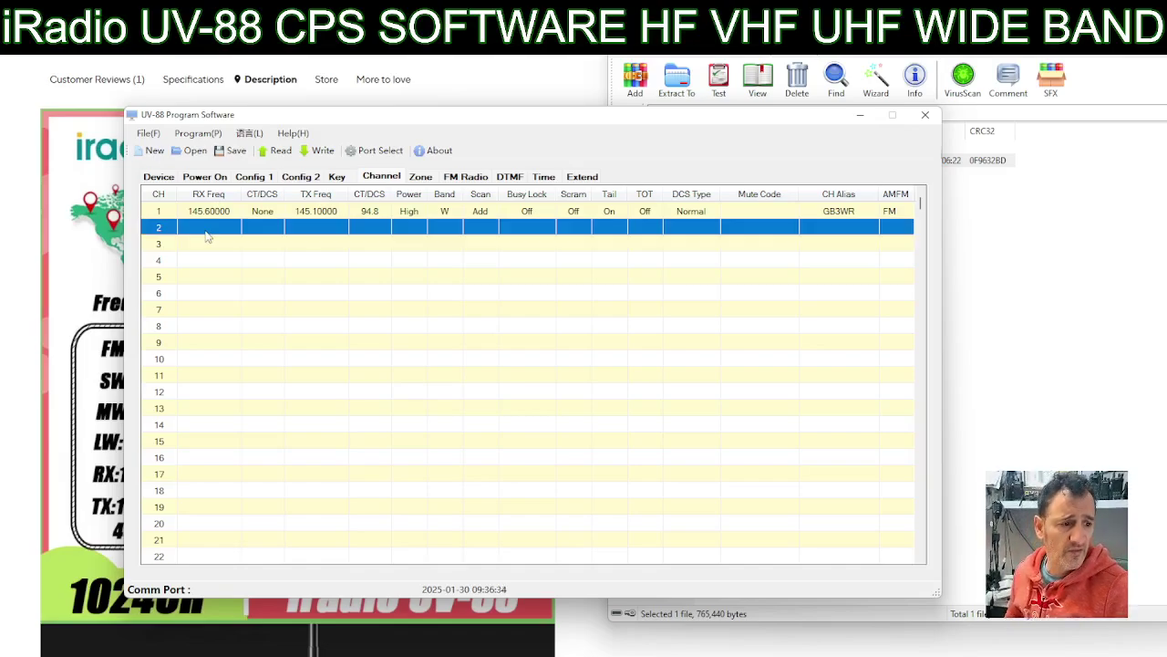
pyautogui.click(206, 231)
pyautogui.write('014.000')
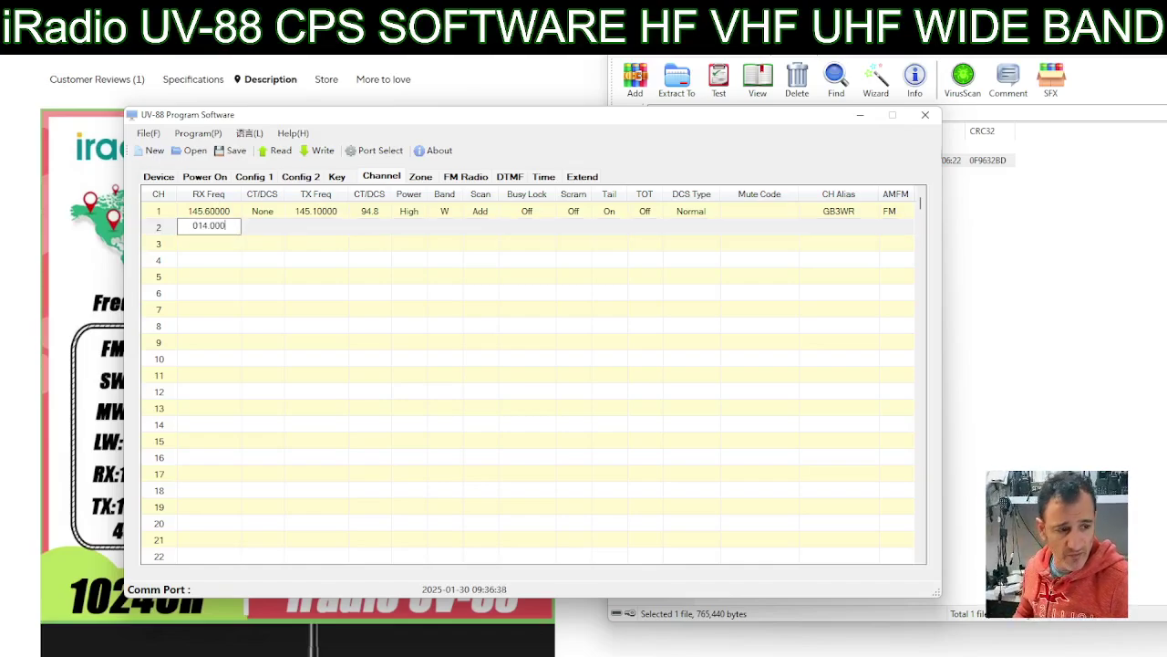
pyautogui.press('Return')
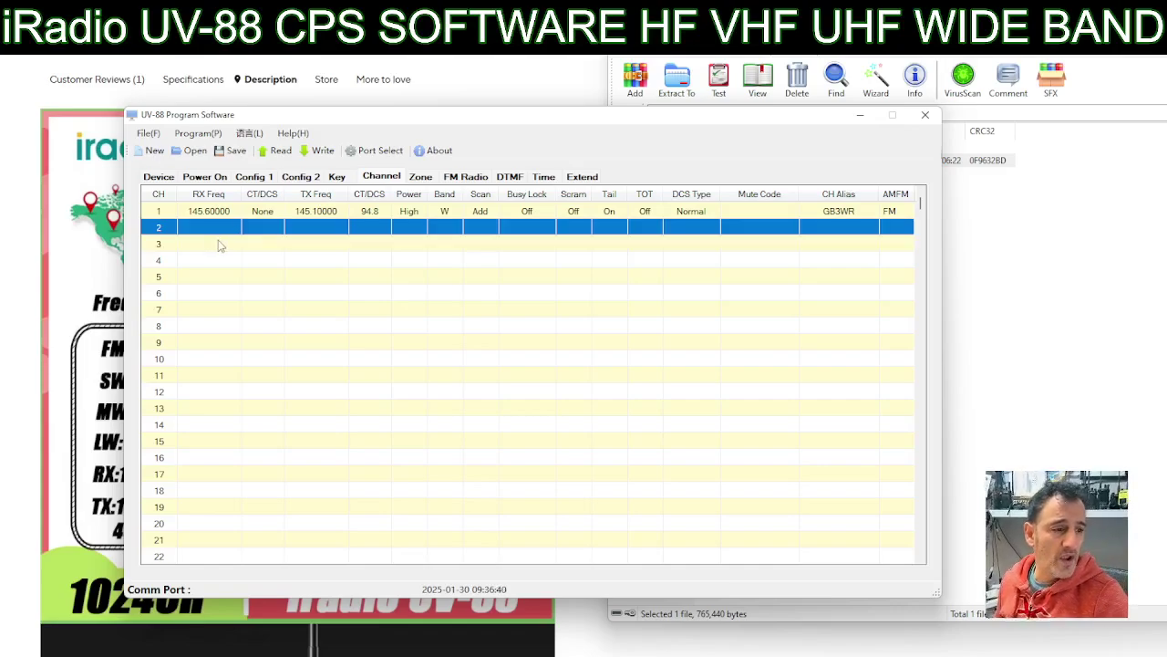
pyautogui.click(219, 242)
pyautogui.click(221, 227)
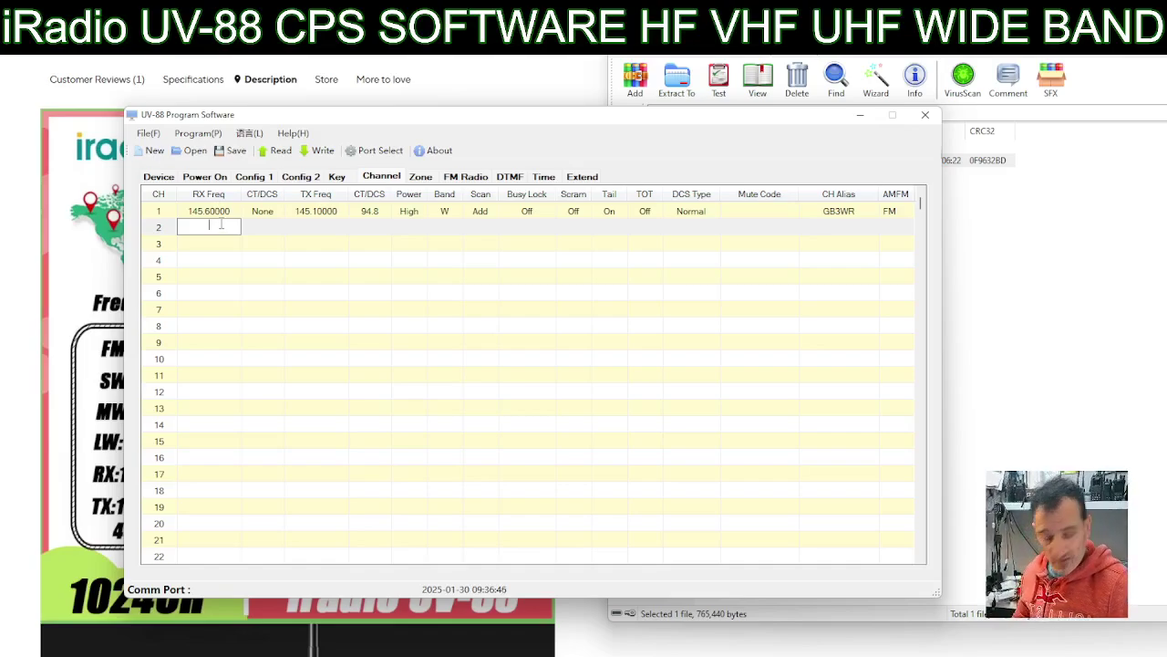
pyautogui.write('430.925')
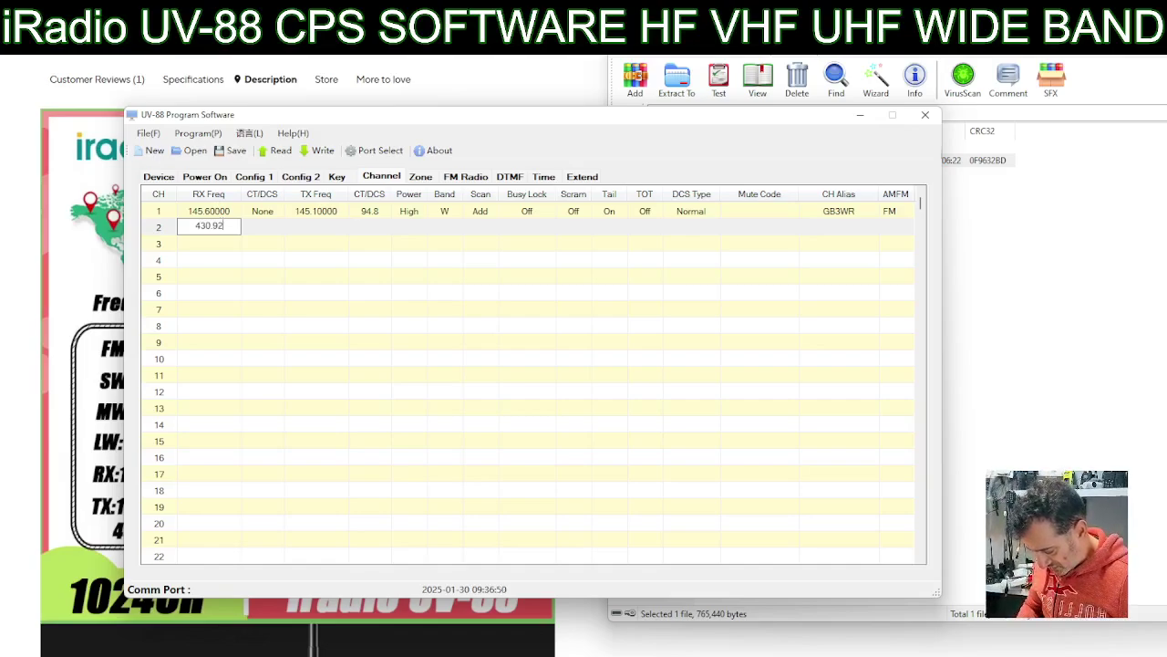
pyautogui.click(340, 226)
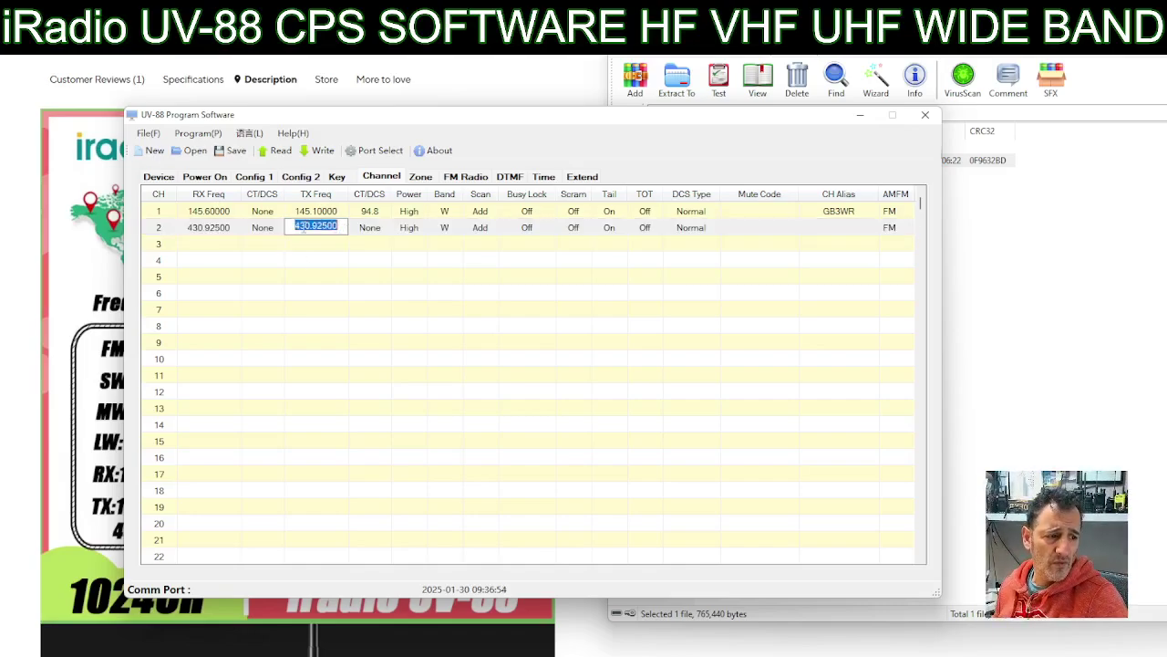
pyautogui.write('4')
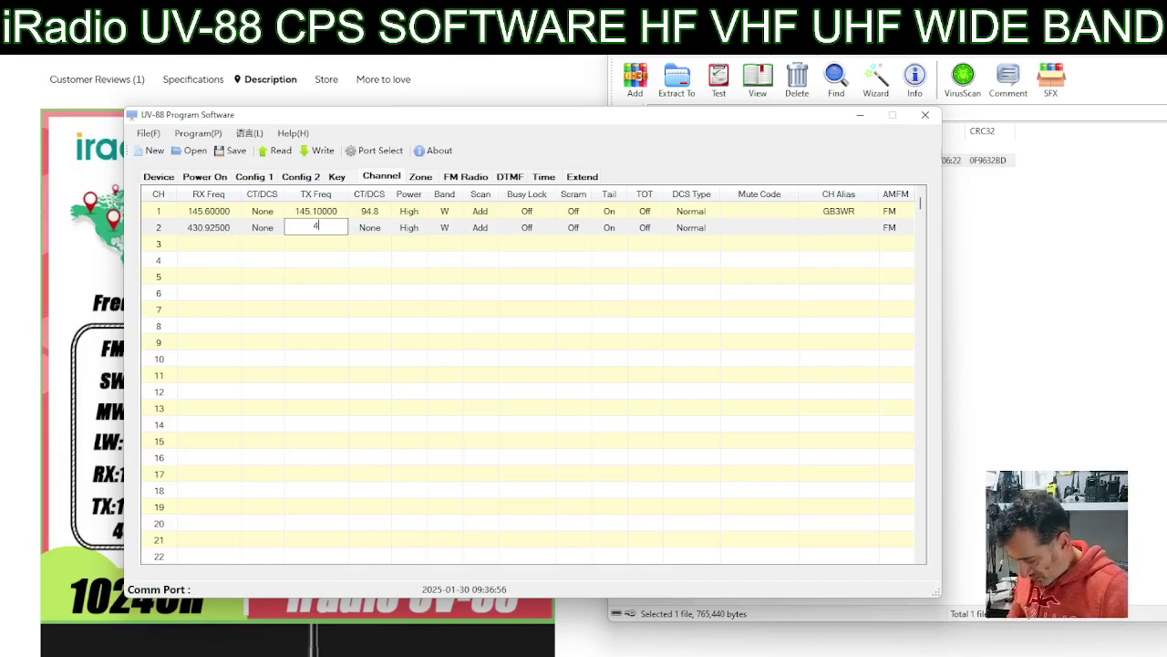
pyautogui.write('38.525')
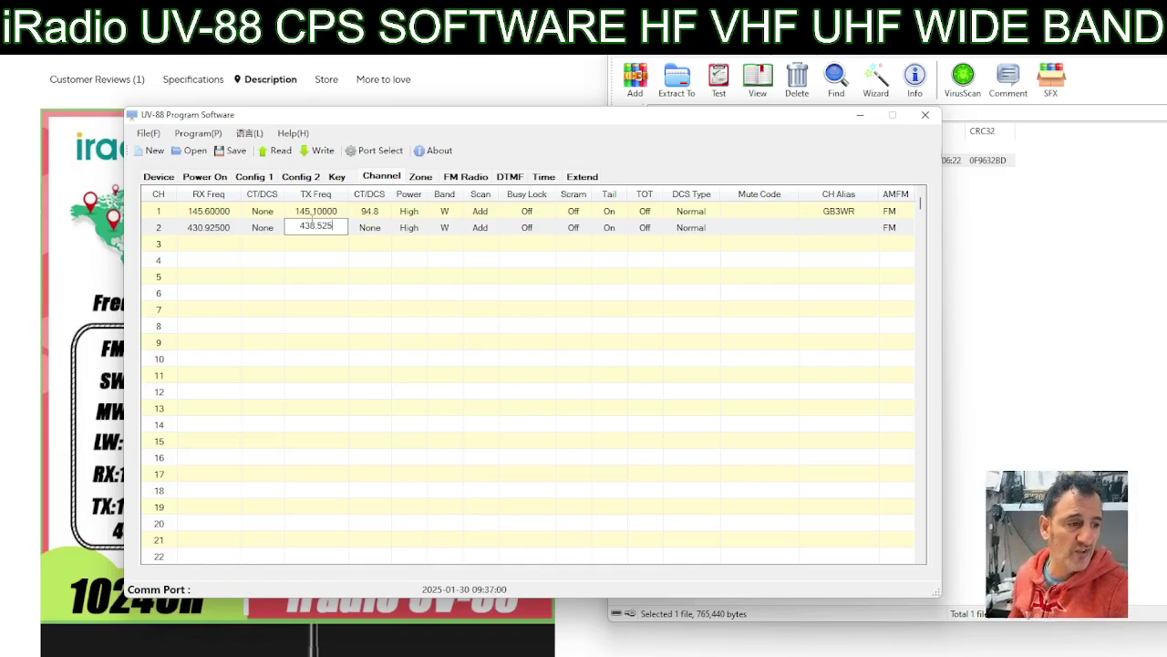
pyautogui.press('Tab')
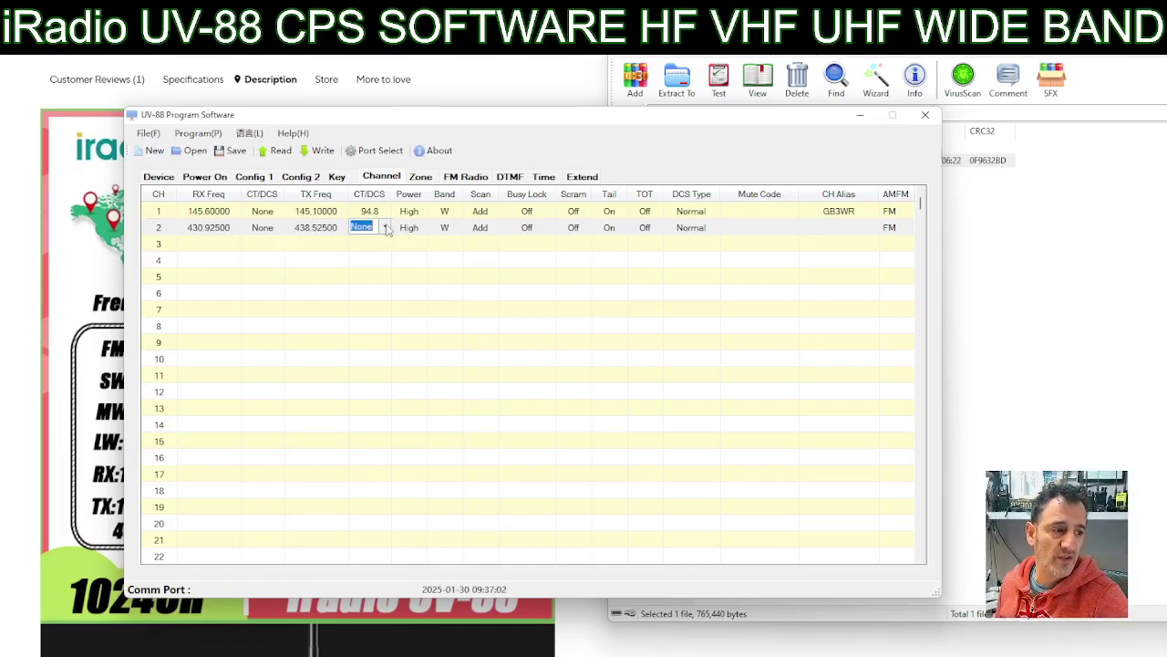
# - Give channel 2 an 82.5 transmit tone and the alias GB3FI
pyautogui.click(385, 227)
pyautogui.scroll(-1, 369, 283)
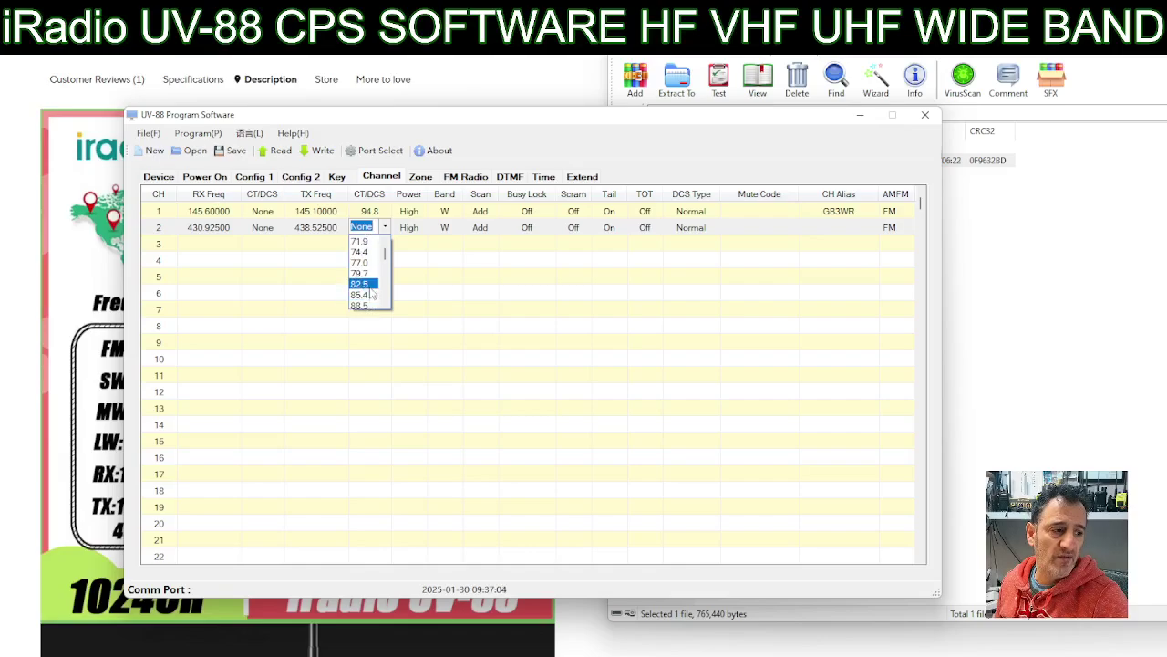
pyautogui.click(369, 286)
pyautogui.click(847, 226)
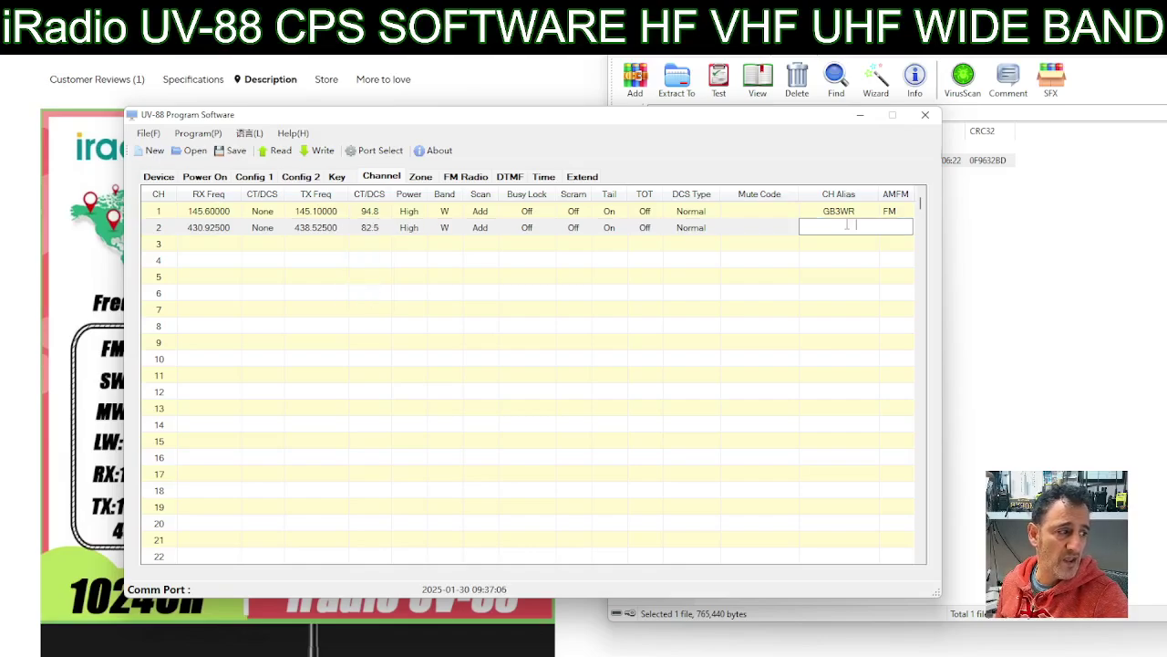
pyautogui.write('GB3FI')
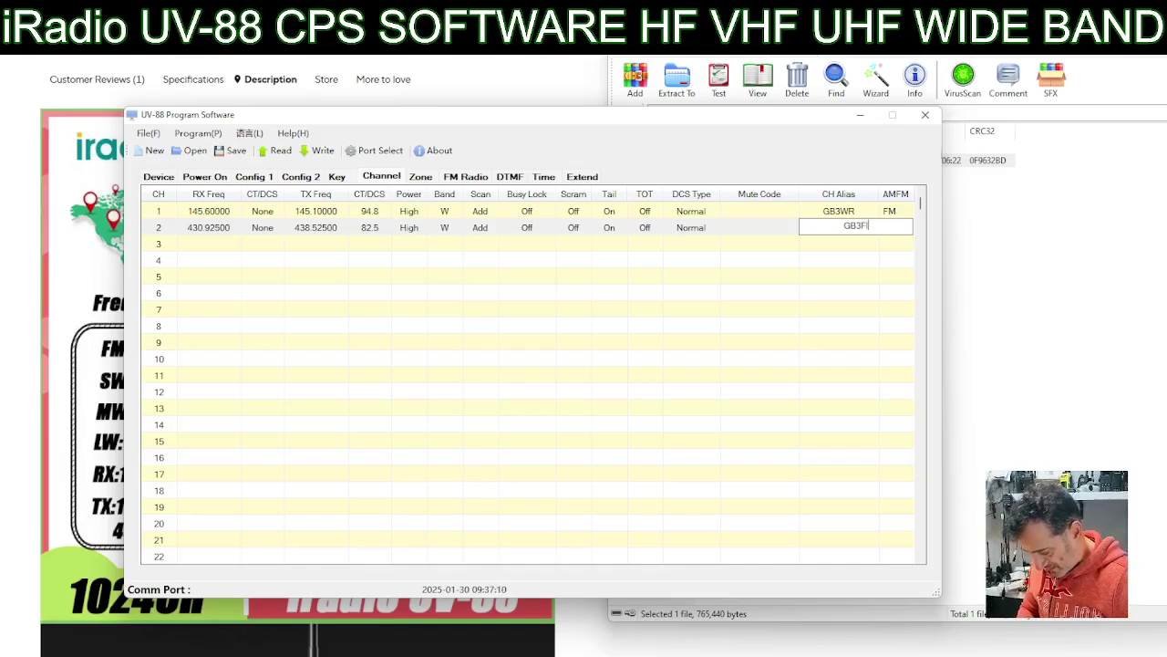
pyautogui.click(208, 243)
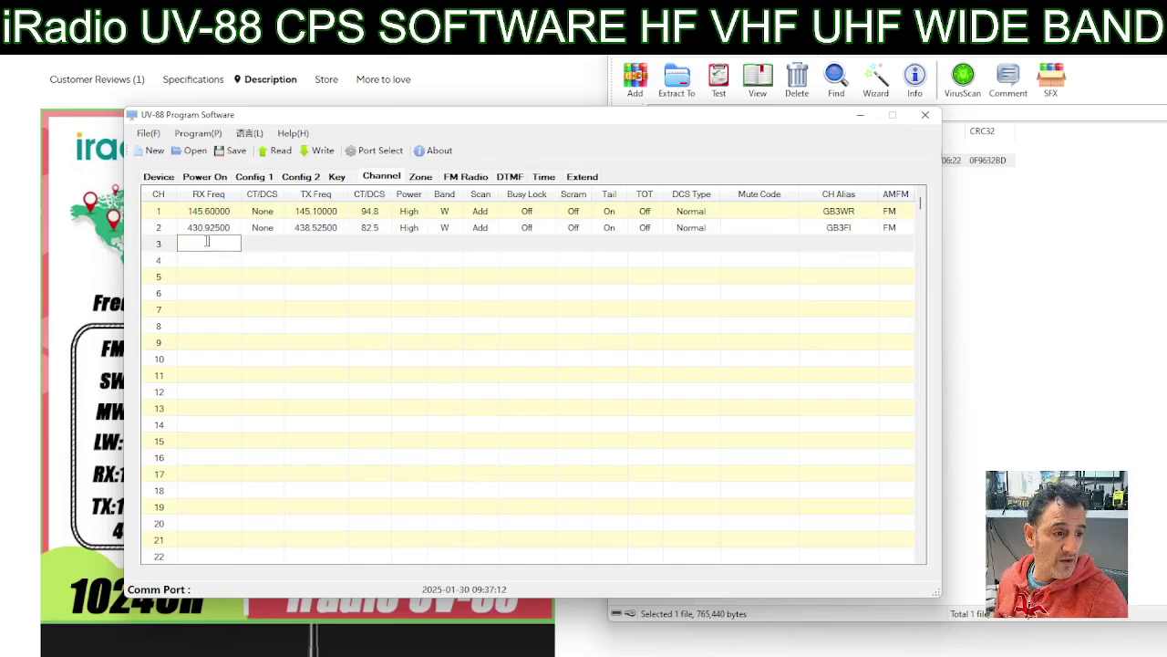
# - Enter channel 3 with receive 50.770, transmit 51.270 and alias GB3FH
pyautogui.write('50.770')
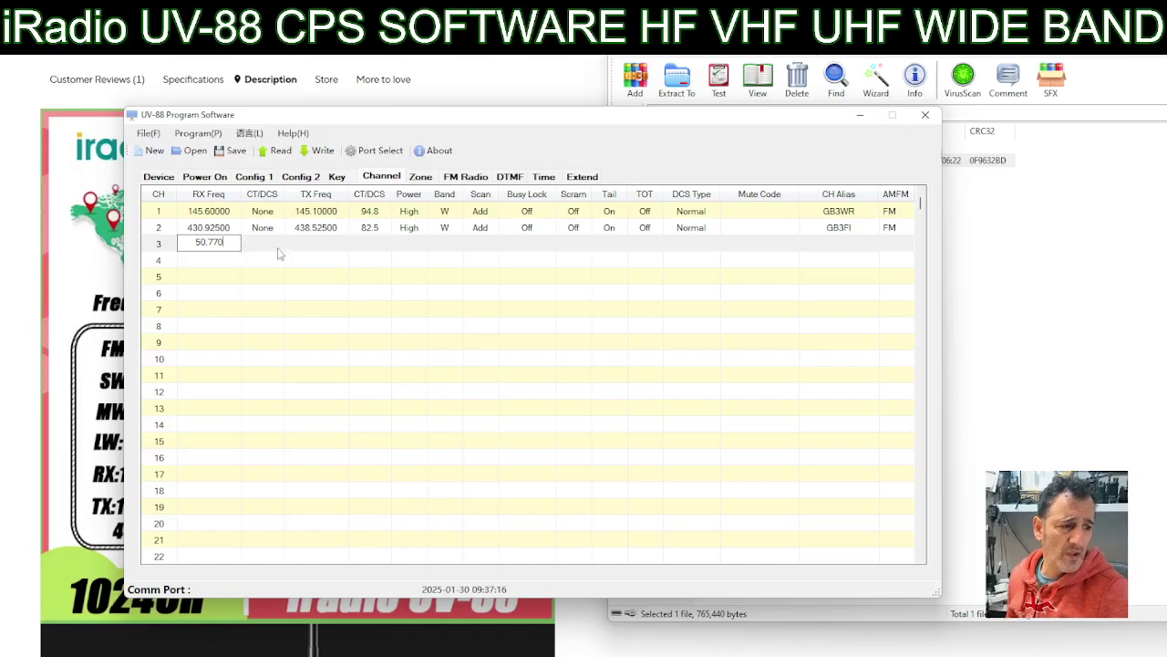
pyautogui.press('Return')
pyautogui.click(316, 242)
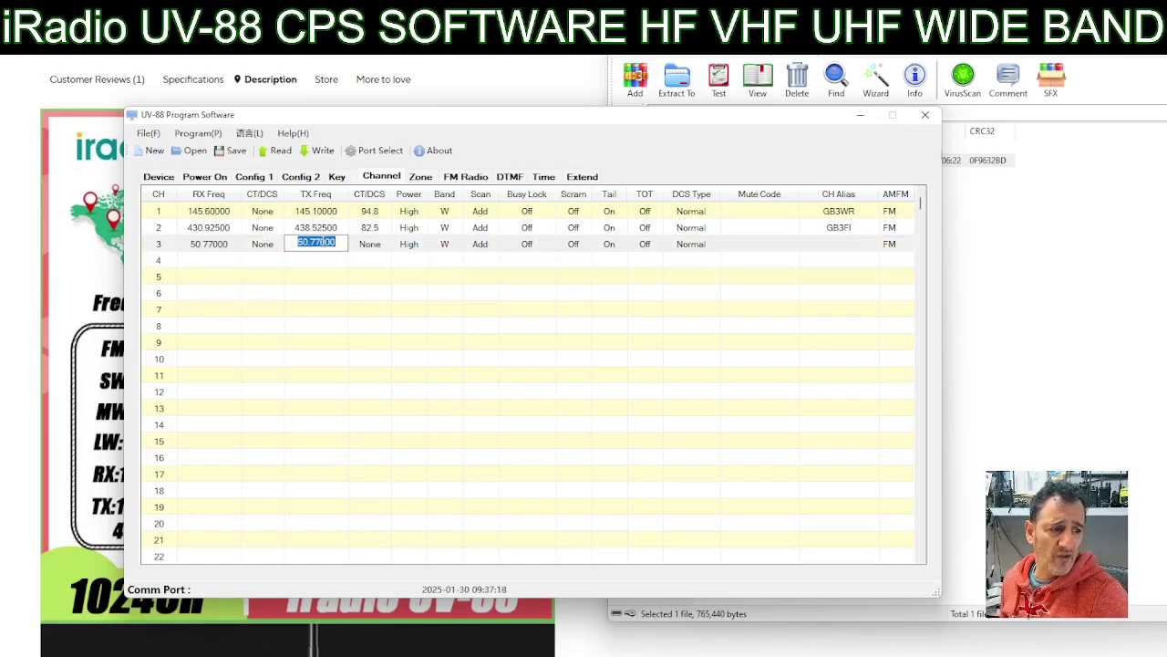
pyautogui.write('51.2')
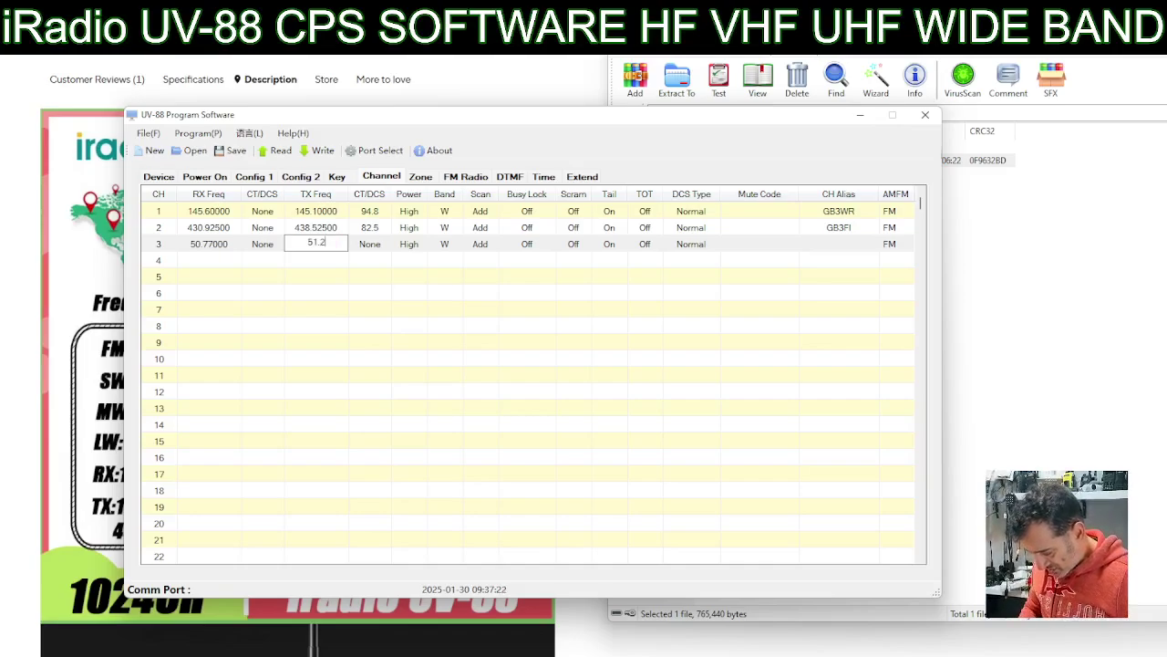
pyautogui.write('70')
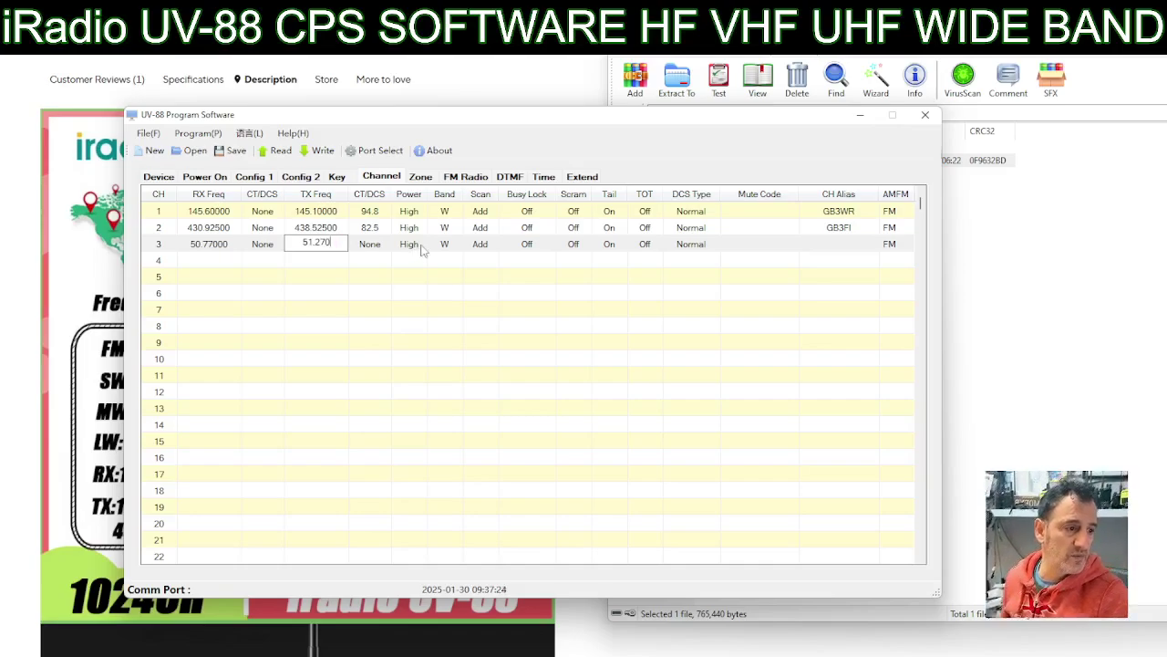
pyautogui.click(425, 246)
pyautogui.click(847, 243)
pyautogui.click(847, 241)
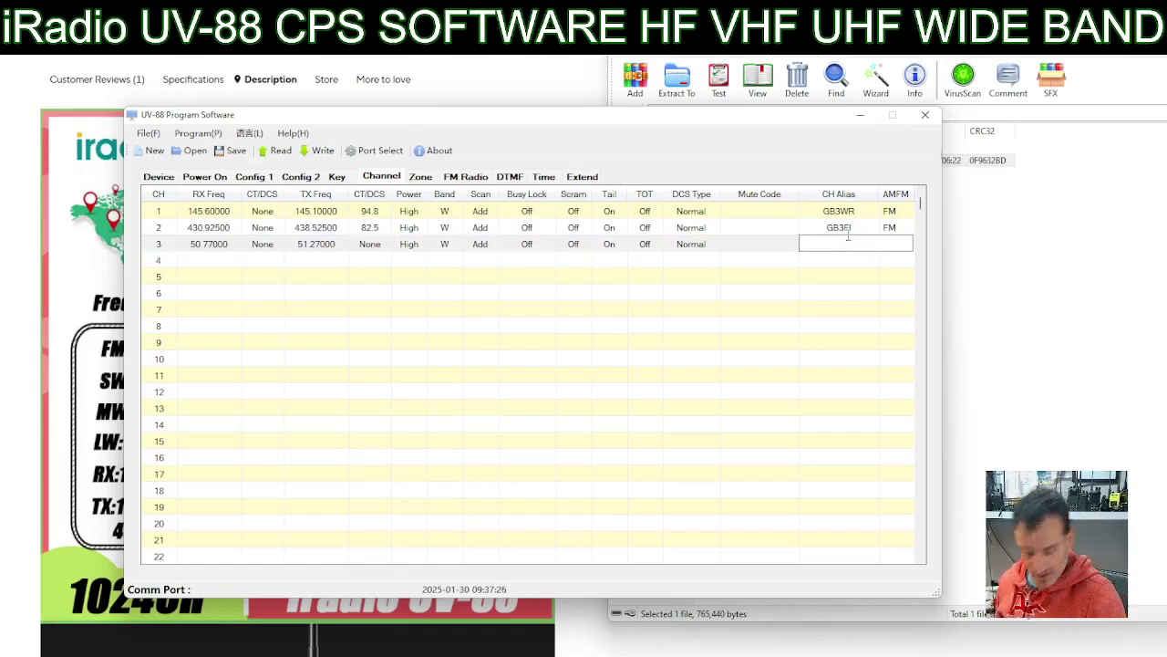
pyautogui.write('GB3F')
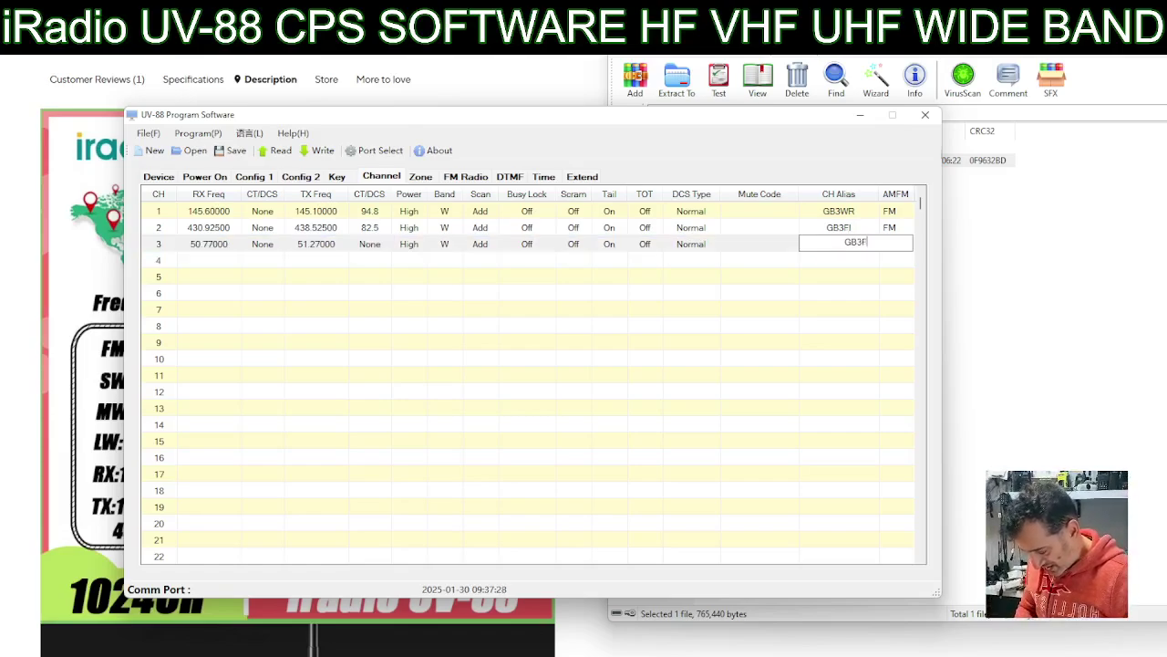
pyautogui.write('H')
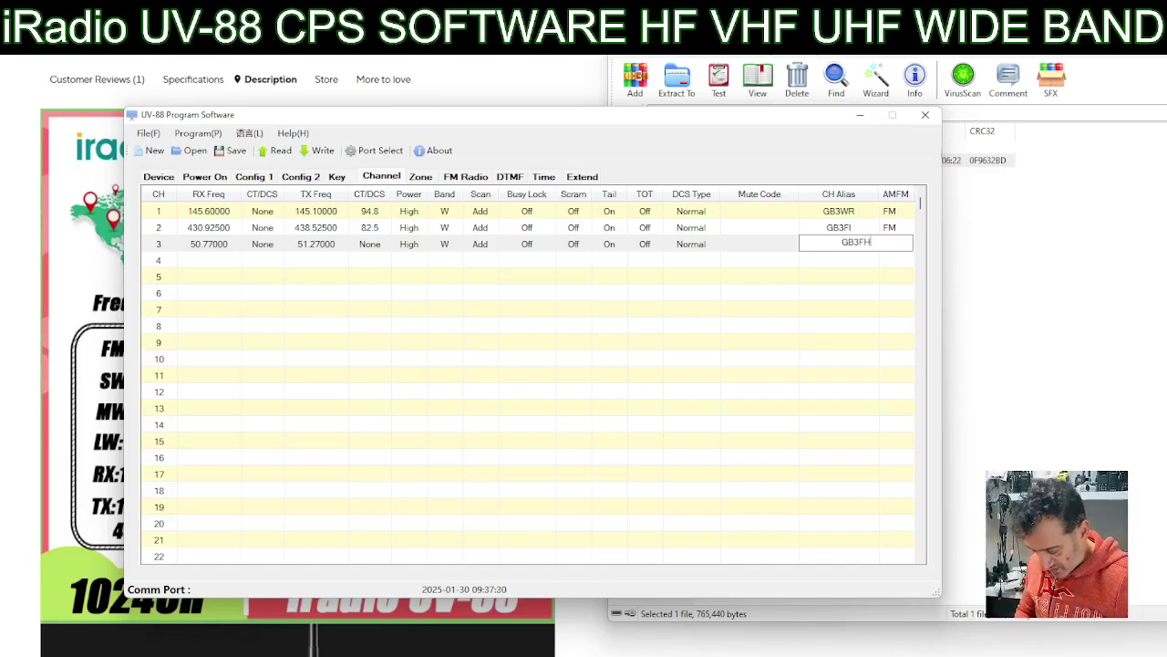
pyautogui.click(850, 338)
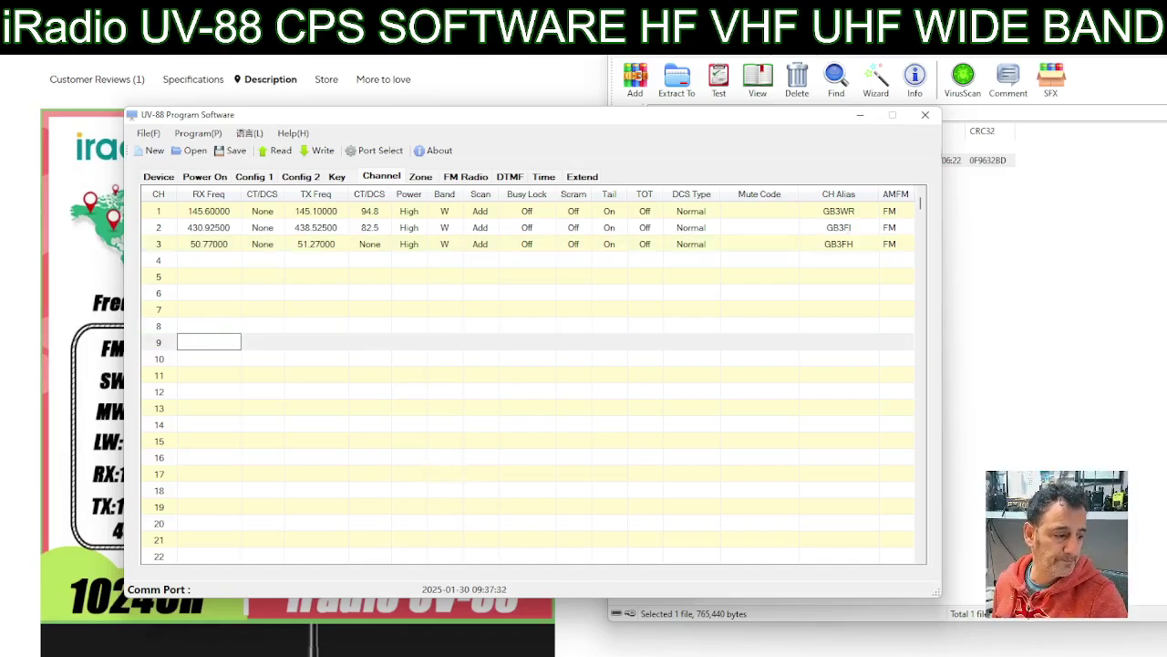
pyautogui.hotkey('alt', 'Tab')
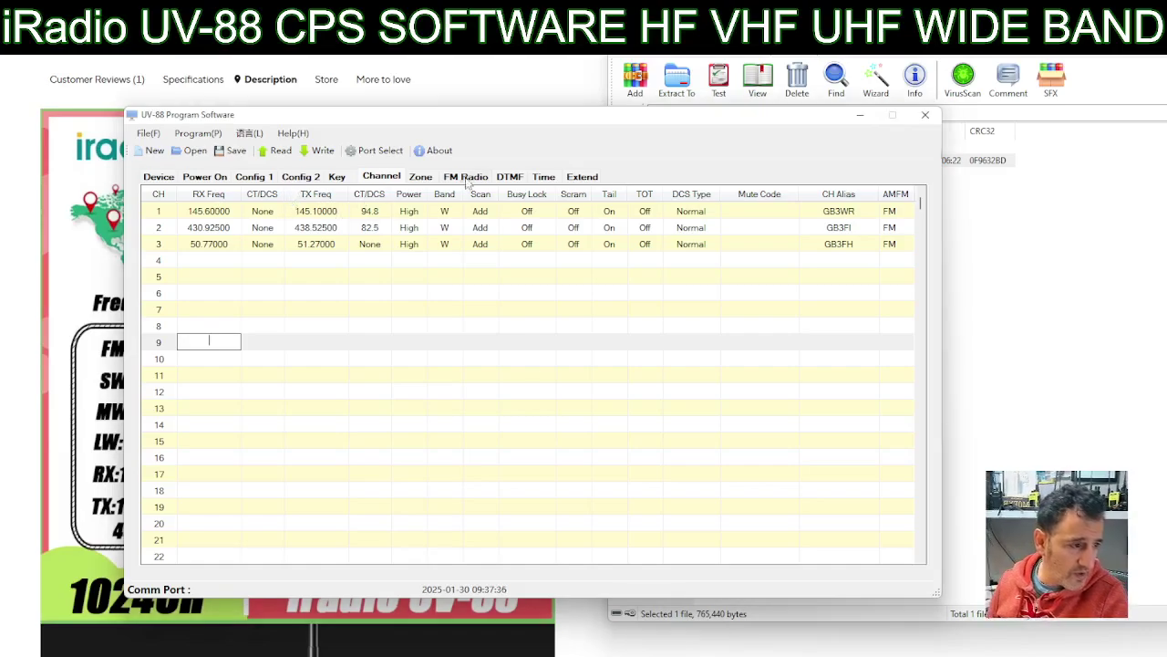
# - Rename zone 1 to REPEATER and add channel GB3WR to it
pyautogui.click(421, 179)
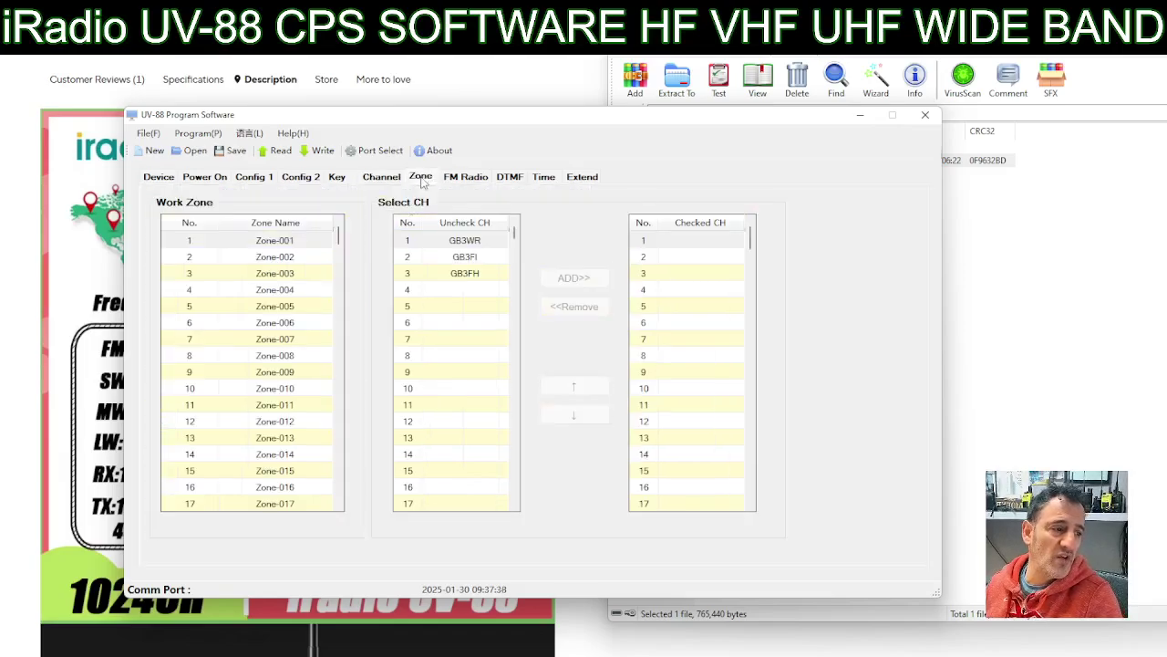
pyautogui.doubleClick(275, 240)
pyautogui.write('REPEATER')
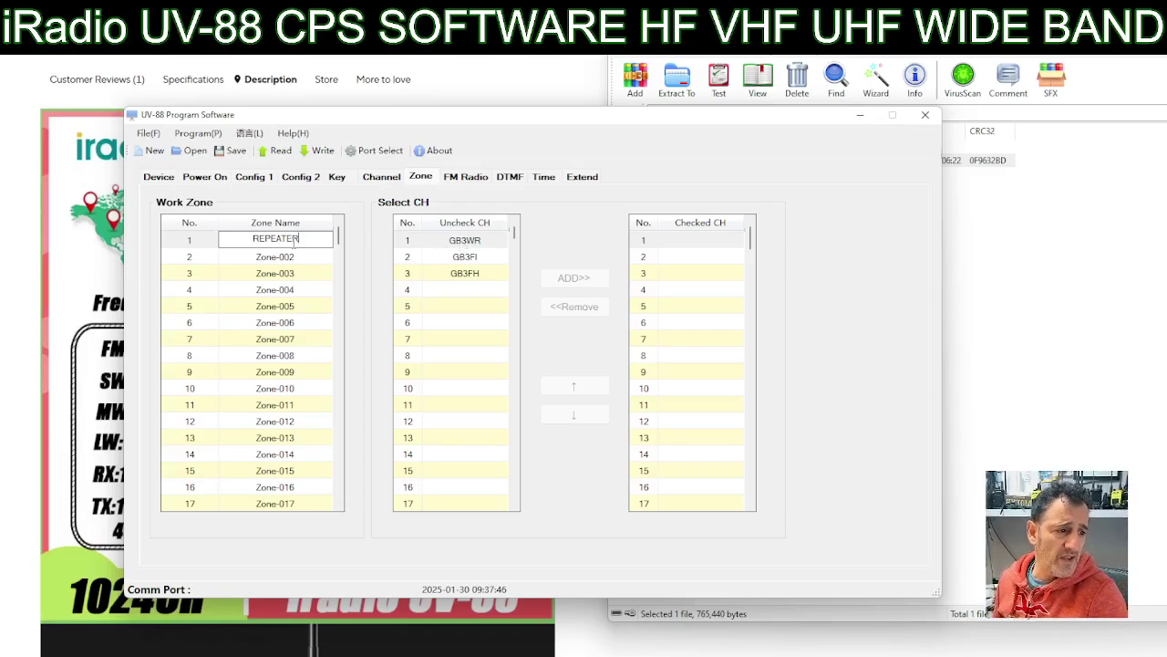
pyautogui.click(483, 240)
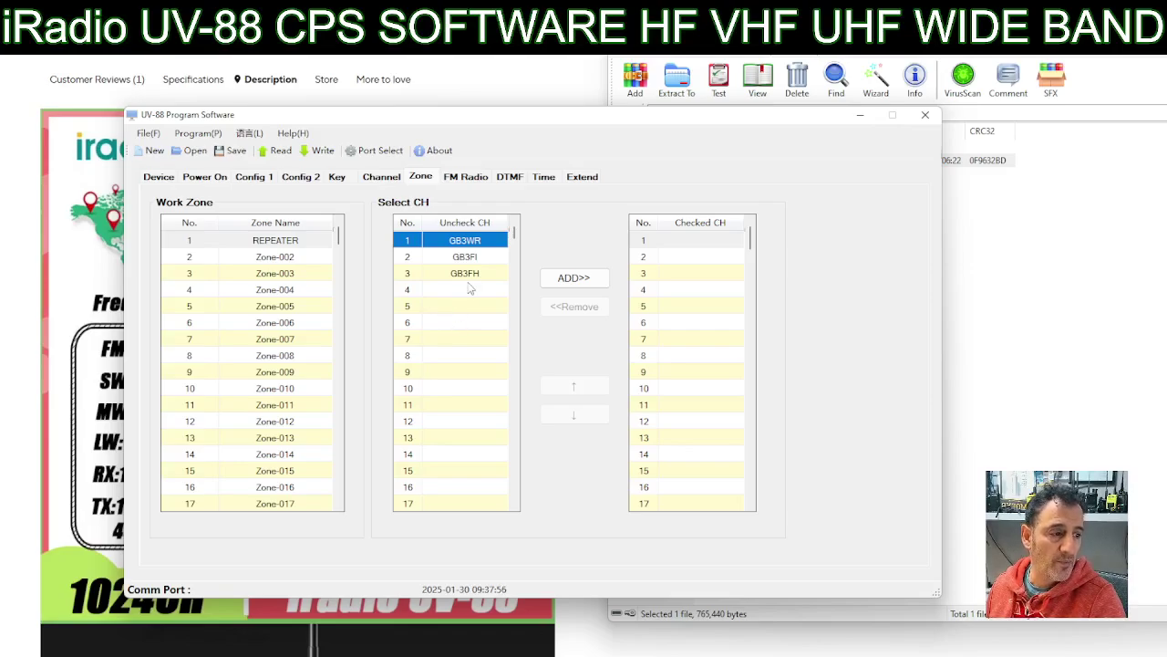
pyautogui.click(574, 280)
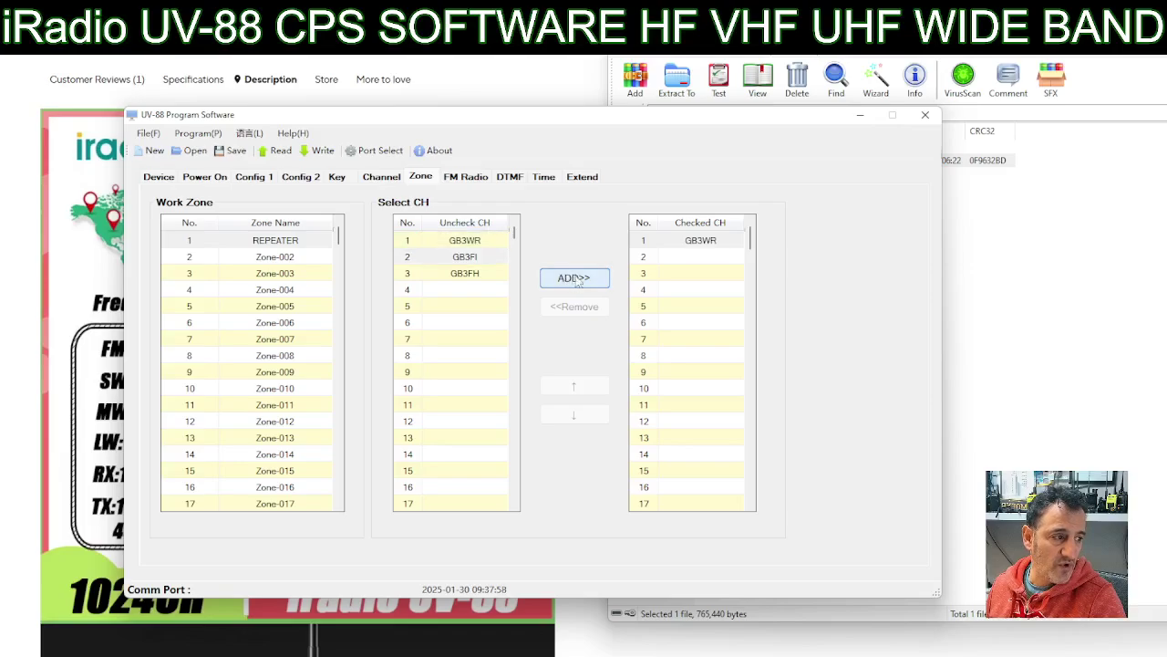
# - Rename zone 2 to PMR
pyautogui.click(277, 262)
pyautogui.doubleClick(276, 260)
pyautogui.write('PMR')
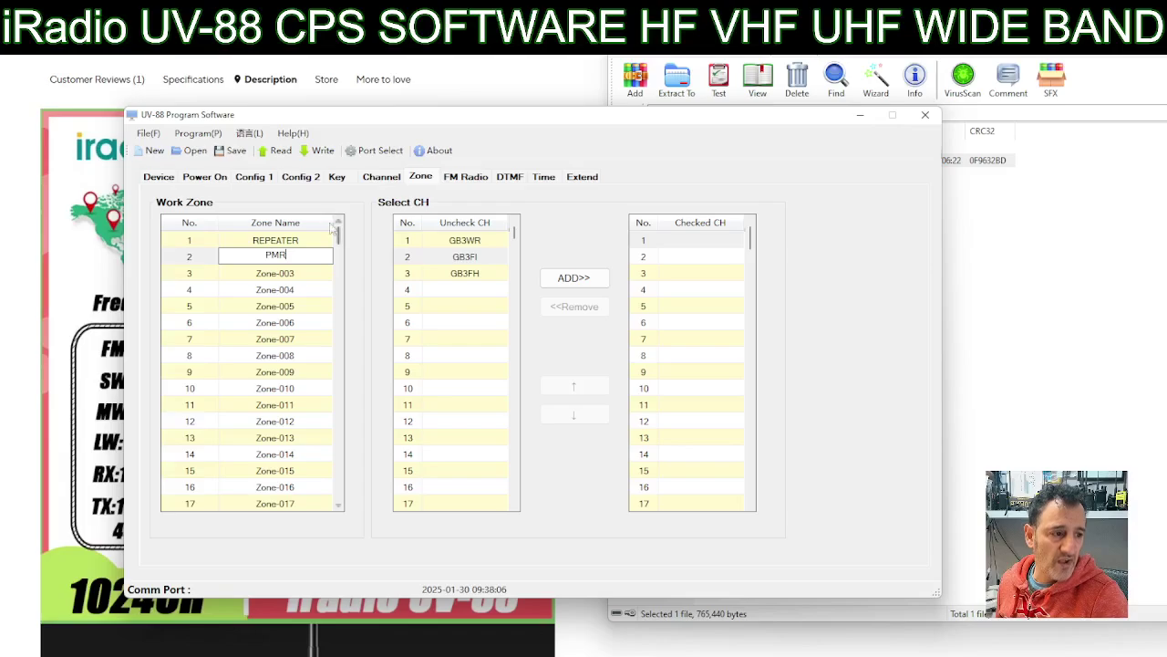
# - Create channel 4 at 446.00 receive and transmit with alias PMR1
pyautogui.click(384, 176)
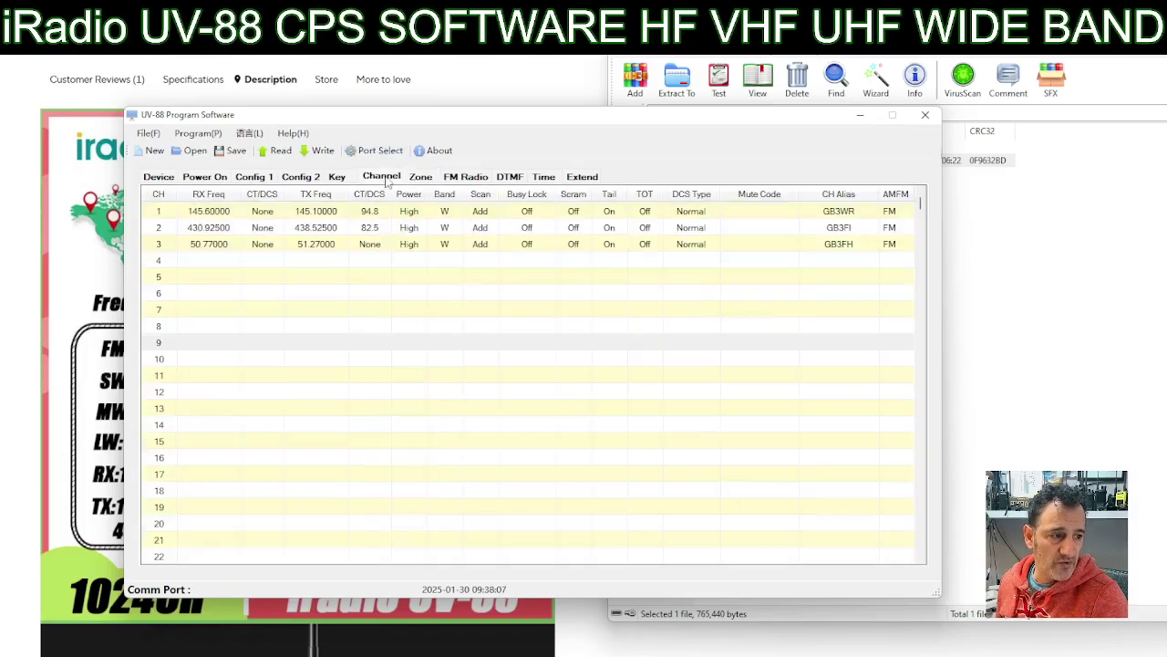
pyautogui.click(209, 259)
pyautogui.write('446')
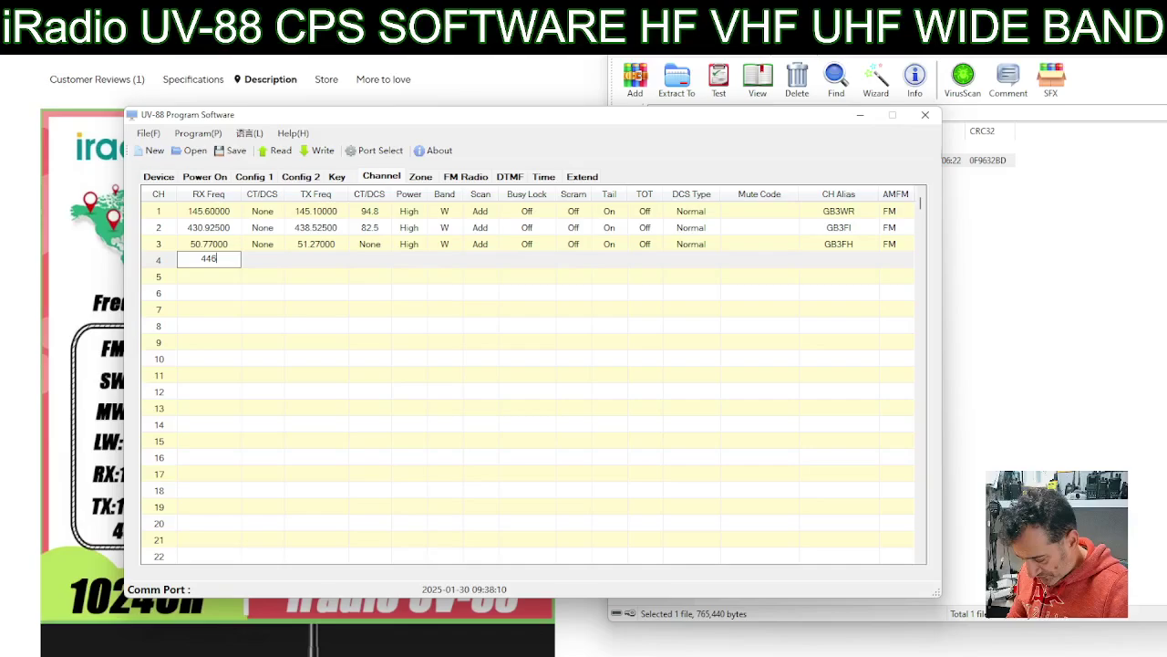
pyautogui.write('.00')
pyautogui.press('Tab')
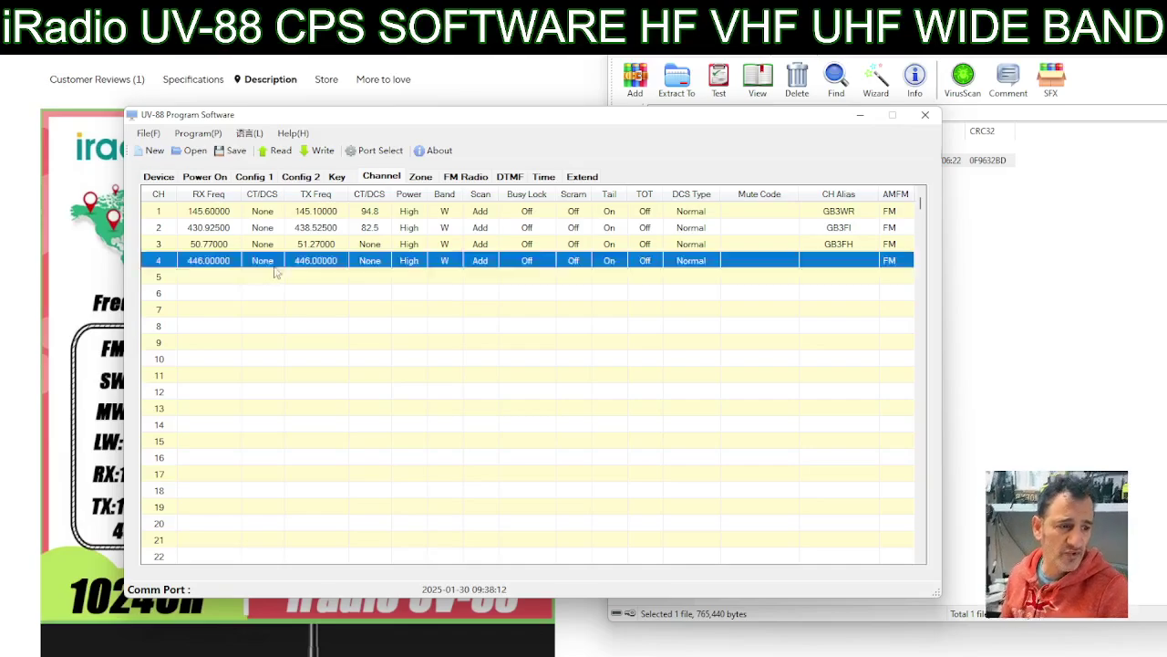
pyautogui.click(850, 259)
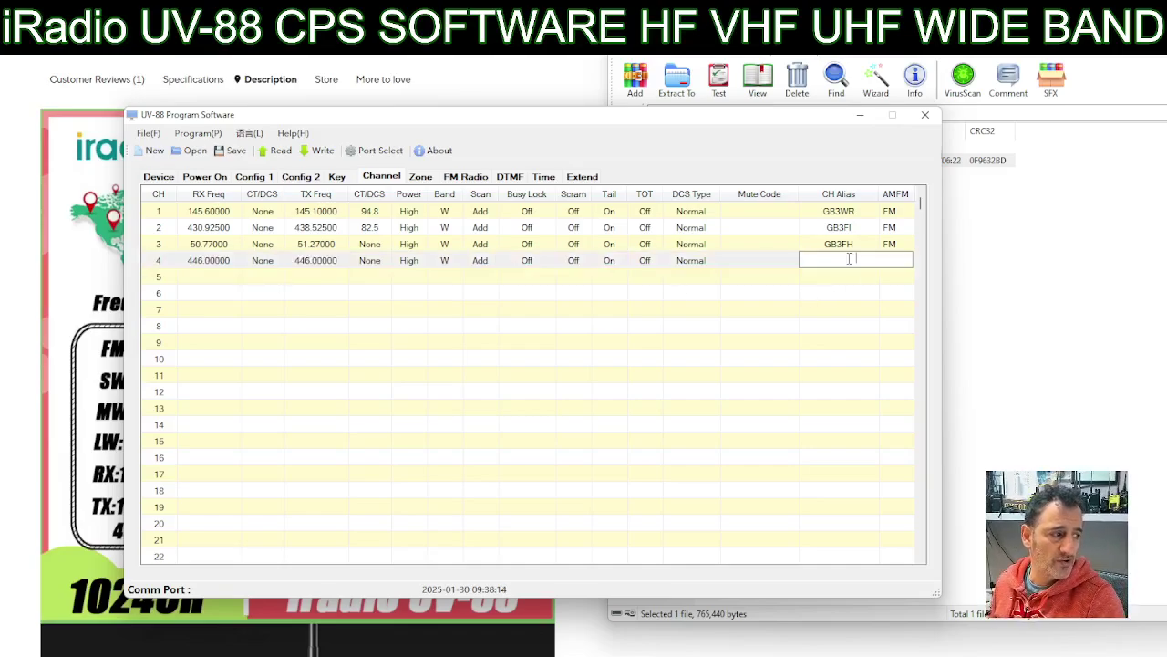
pyautogui.write('PM')
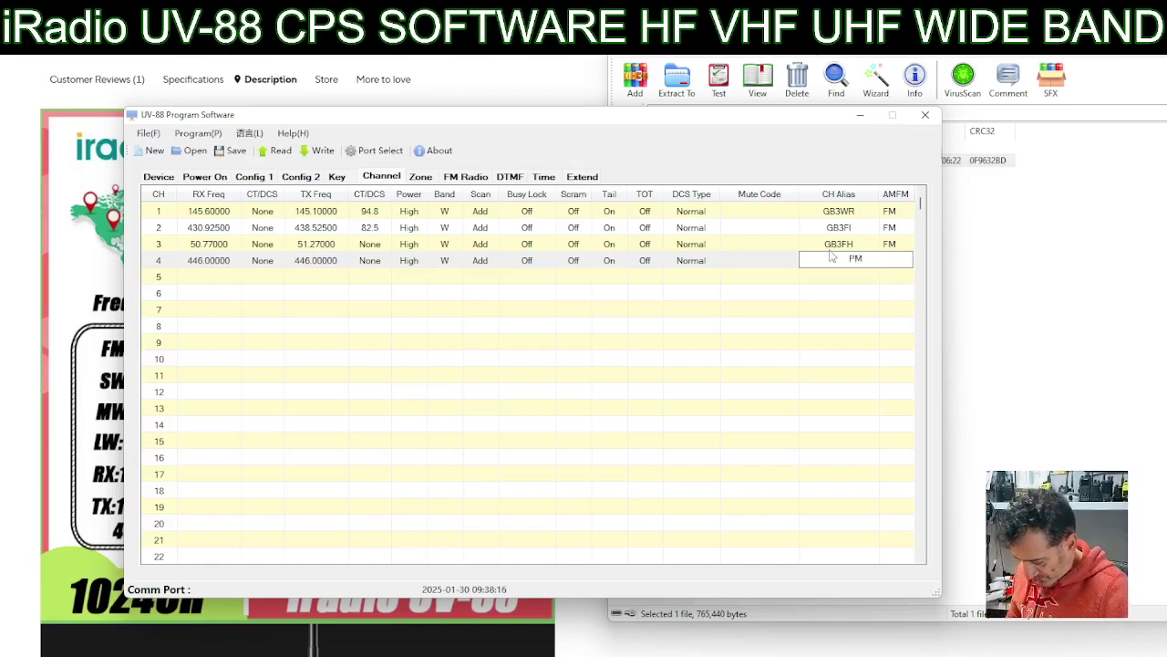
pyautogui.write('R1')
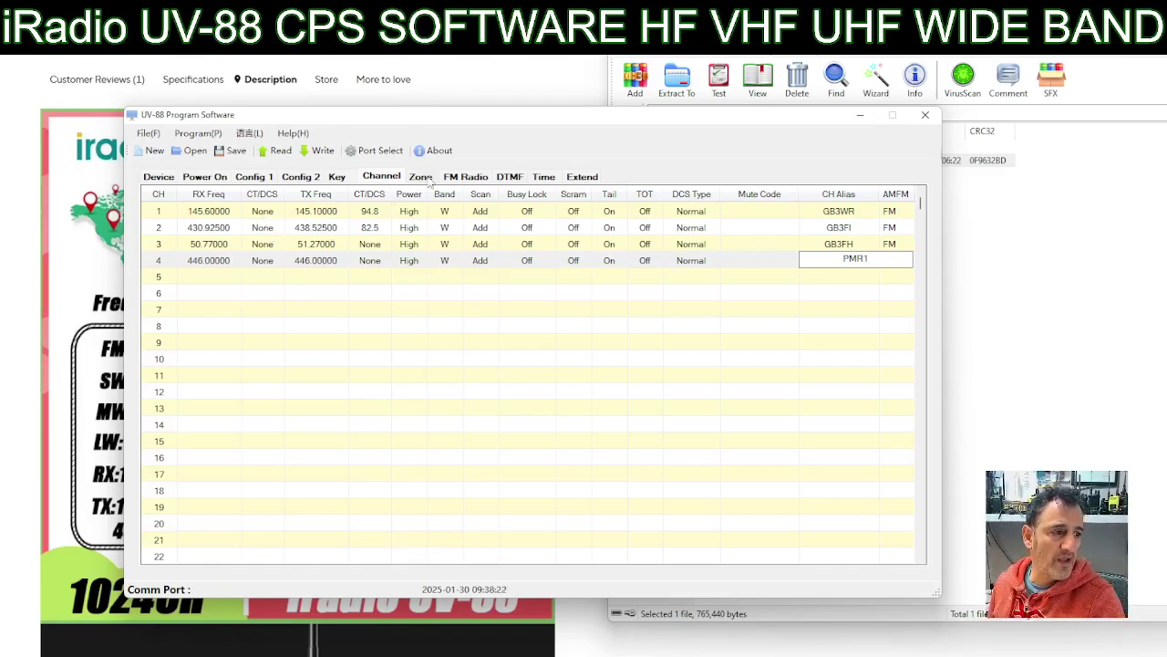
# - Commit zone 2's name as PMR and pick channel CH-0004 for it
pyautogui.click(424, 177)
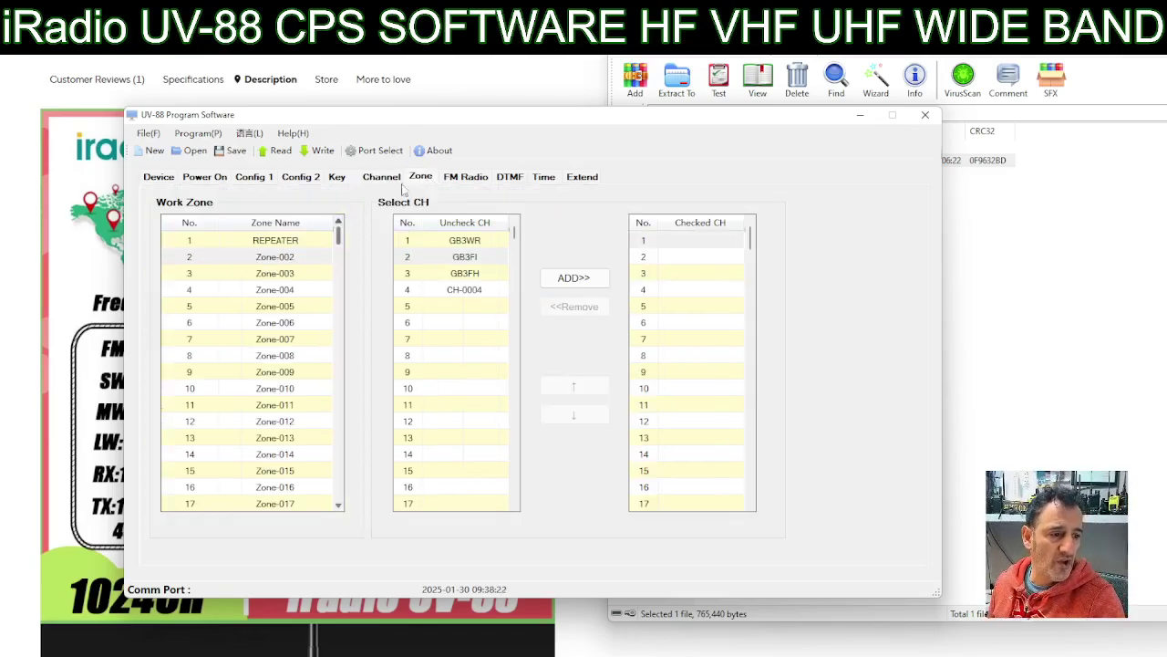
pyautogui.doubleClick(275, 256)
pyautogui.write('PMR')
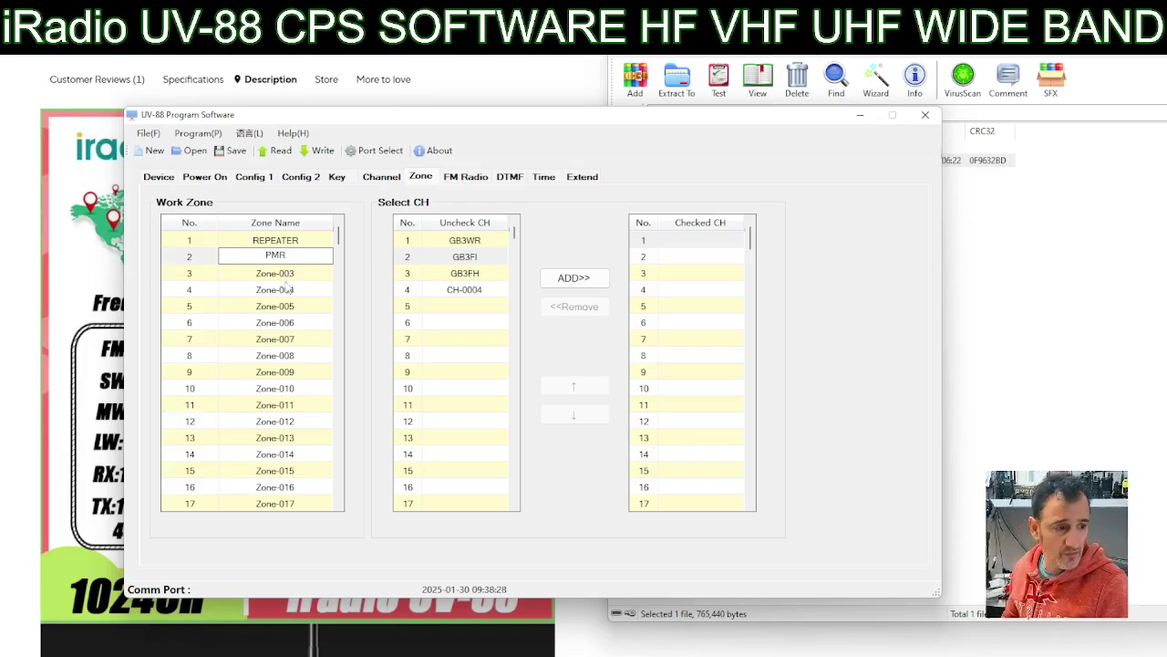
pyautogui.click(285, 279)
pyautogui.doubleClick(290, 257)
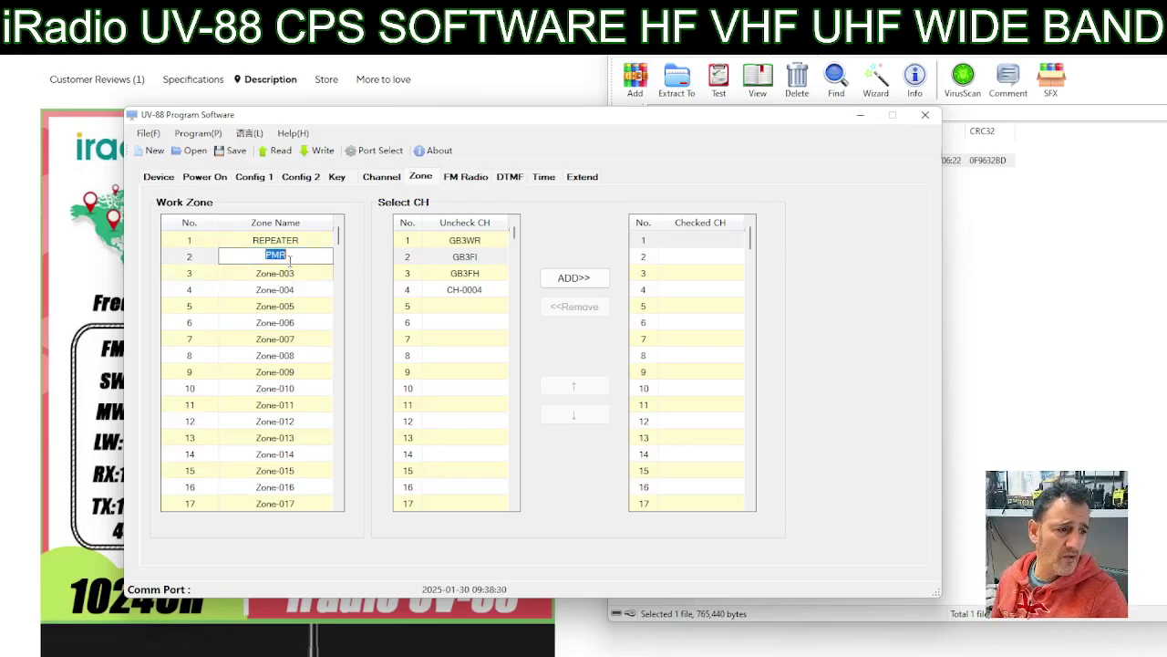
pyautogui.click(458, 291)
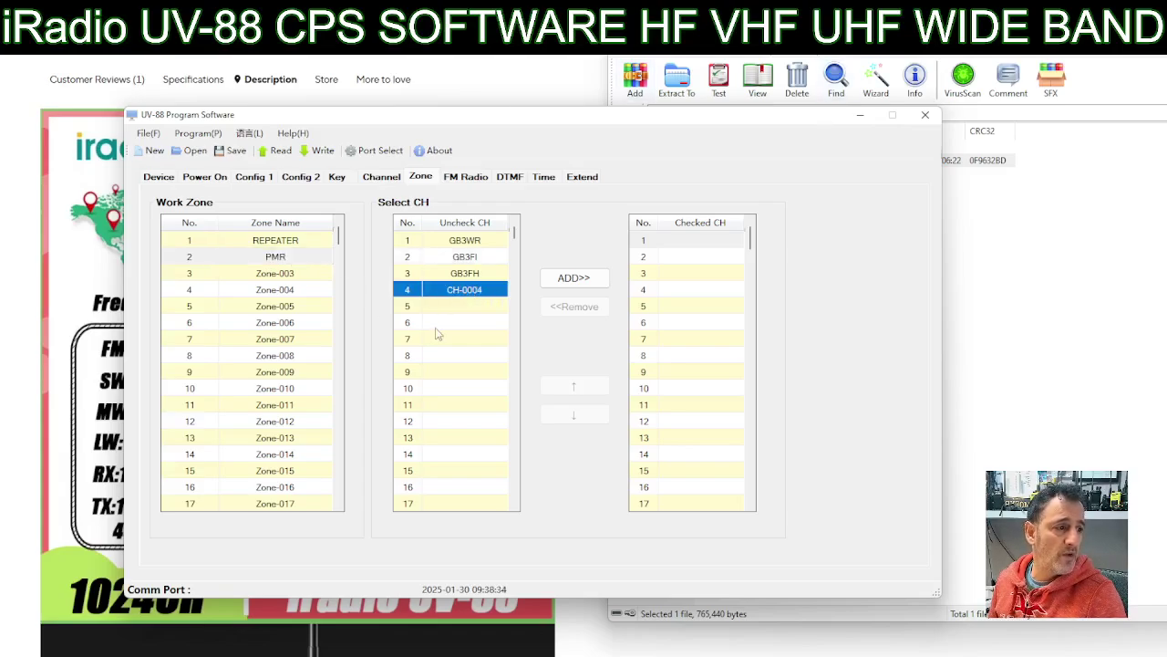
# - Re-enter channel 4's alias as PMR1
pyautogui.click(381, 177)
pyautogui.doubleClick(840, 261)
pyautogui.write('PM')
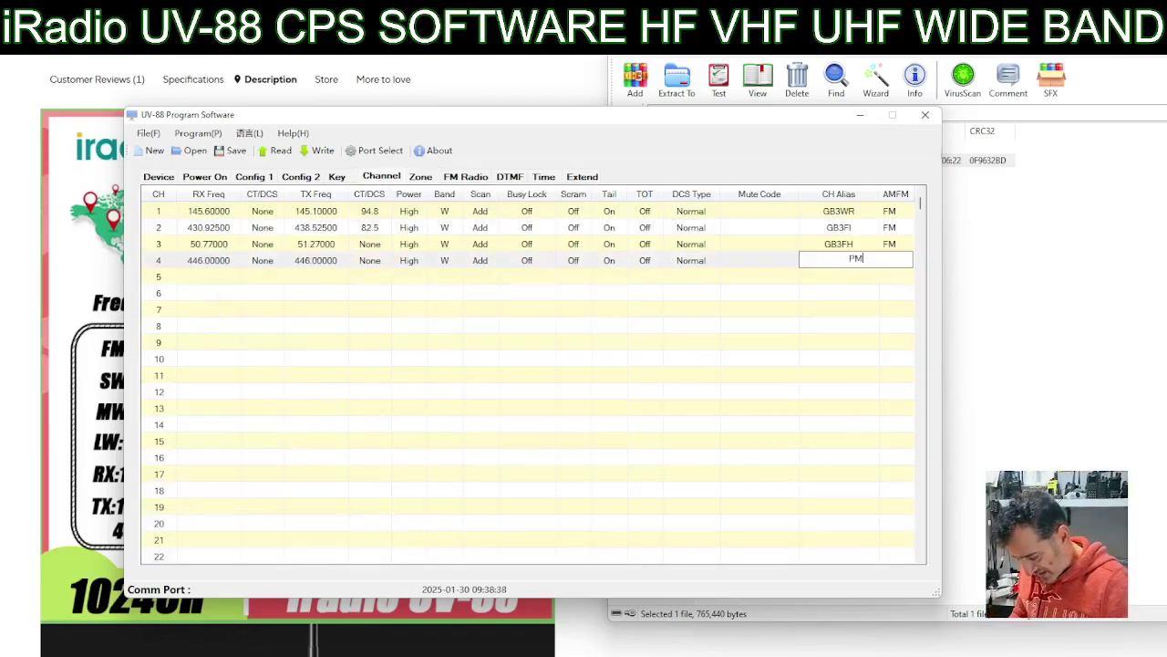
pyautogui.write('R1')
pyautogui.press('Return')
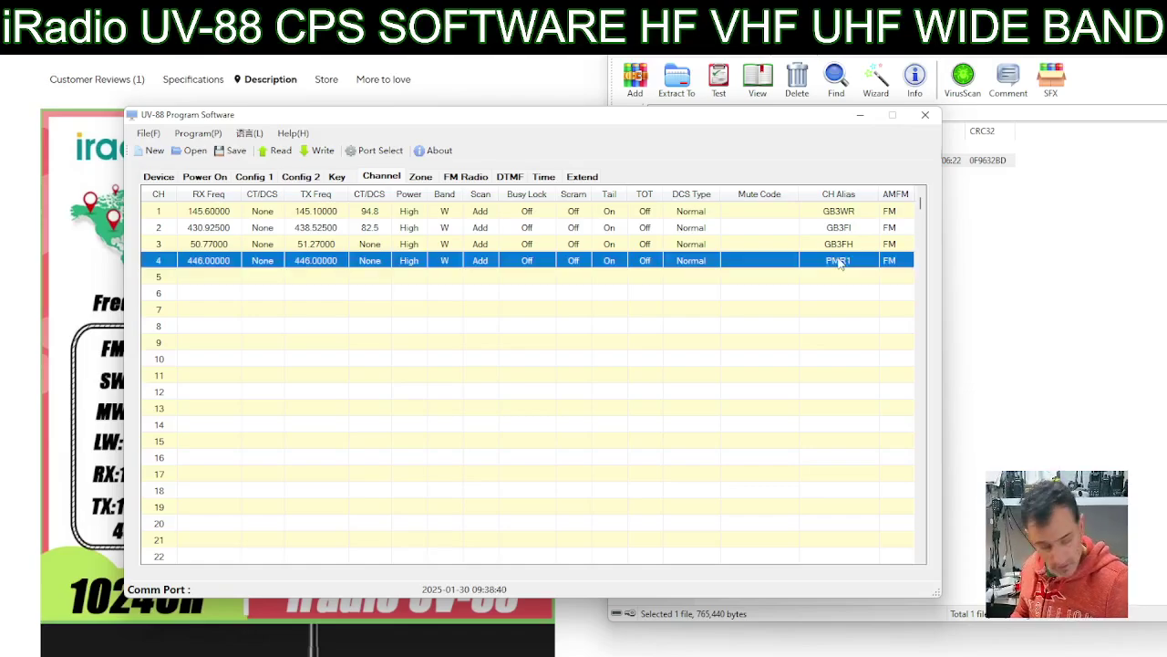
# - Put channel PMR1 into the PMR zone and check the REPEATER zone's channels
pyautogui.click(418, 179)
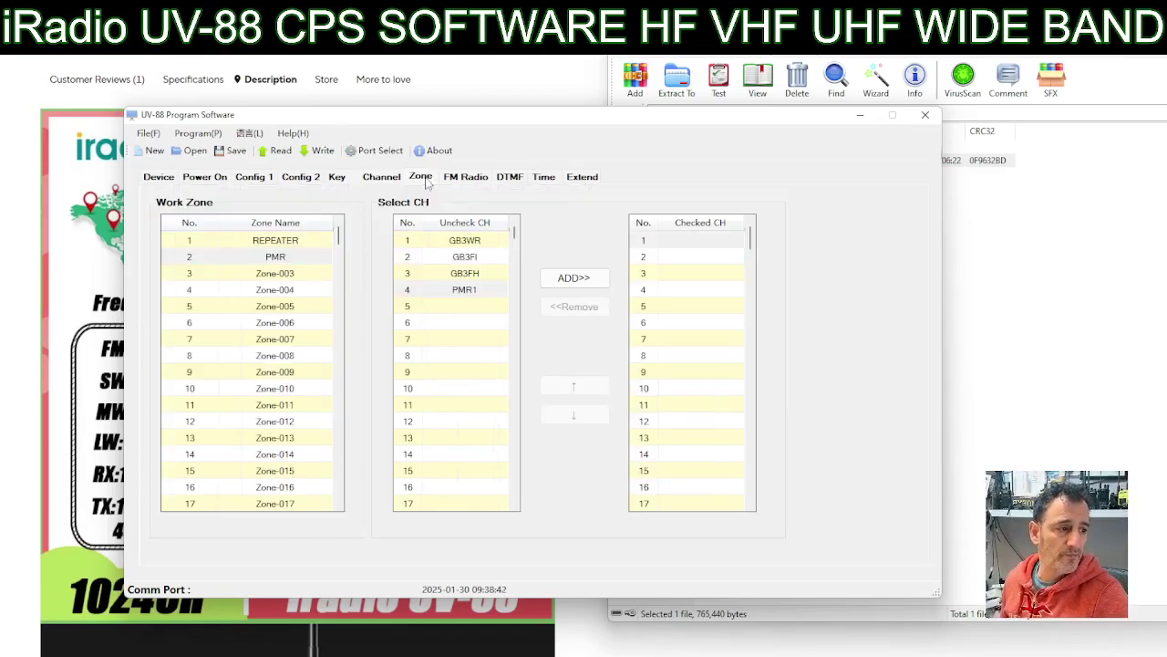
pyautogui.click(473, 292)
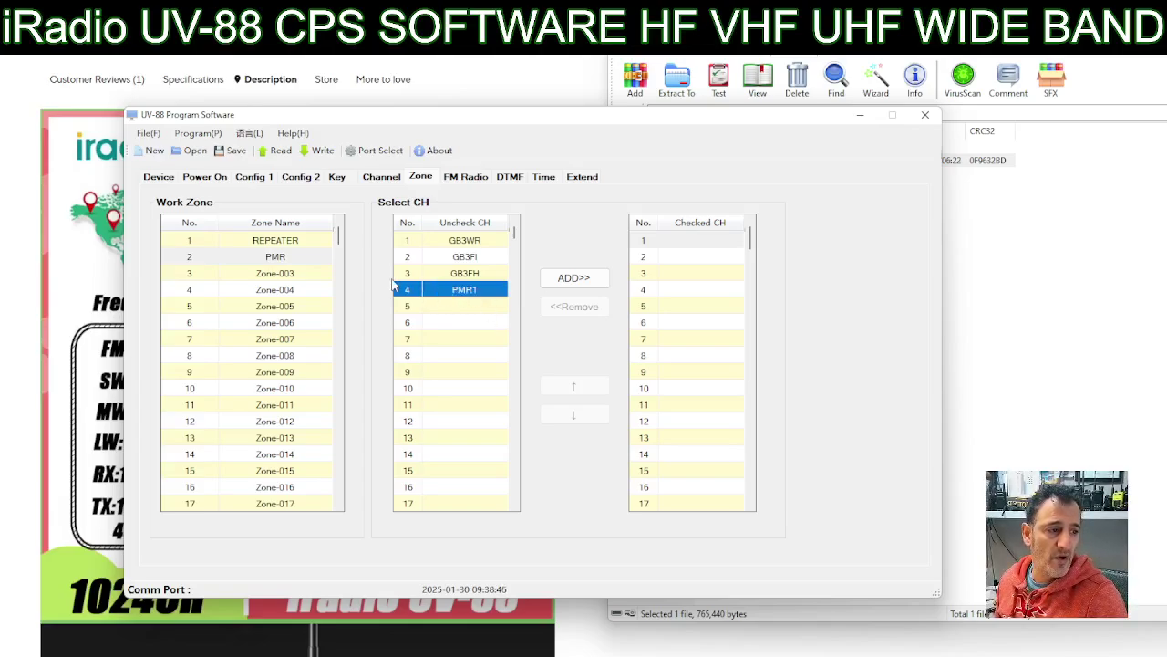
pyautogui.click(290, 258)
pyautogui.click(290, 258)
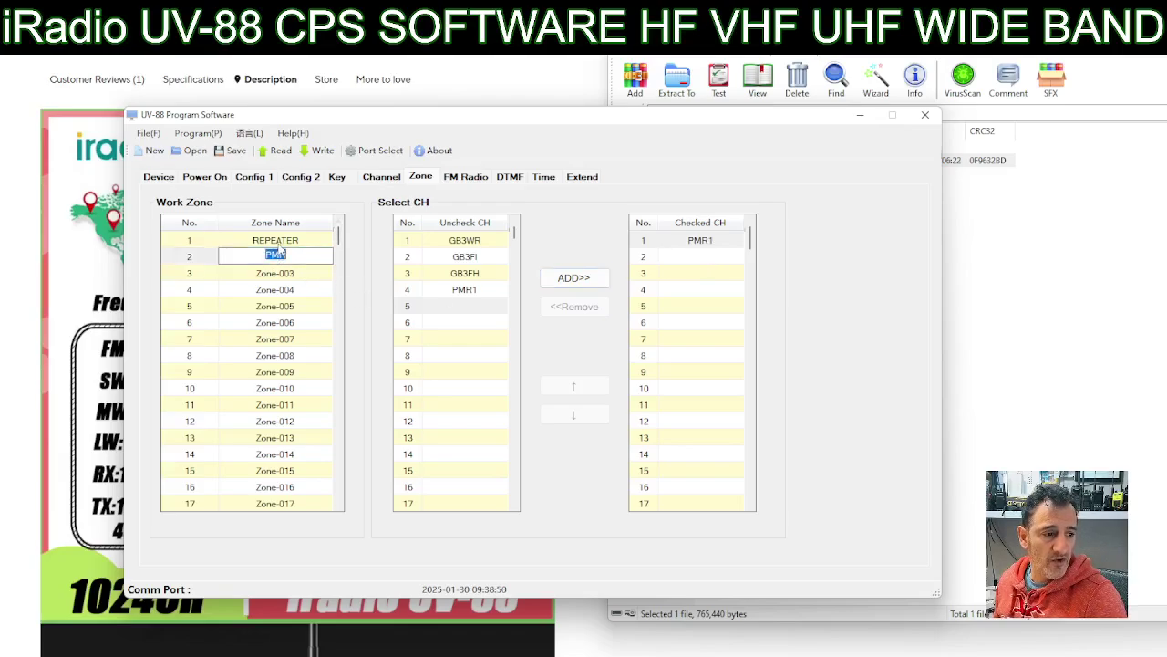
pyautogui.doubleClick(278, 241)
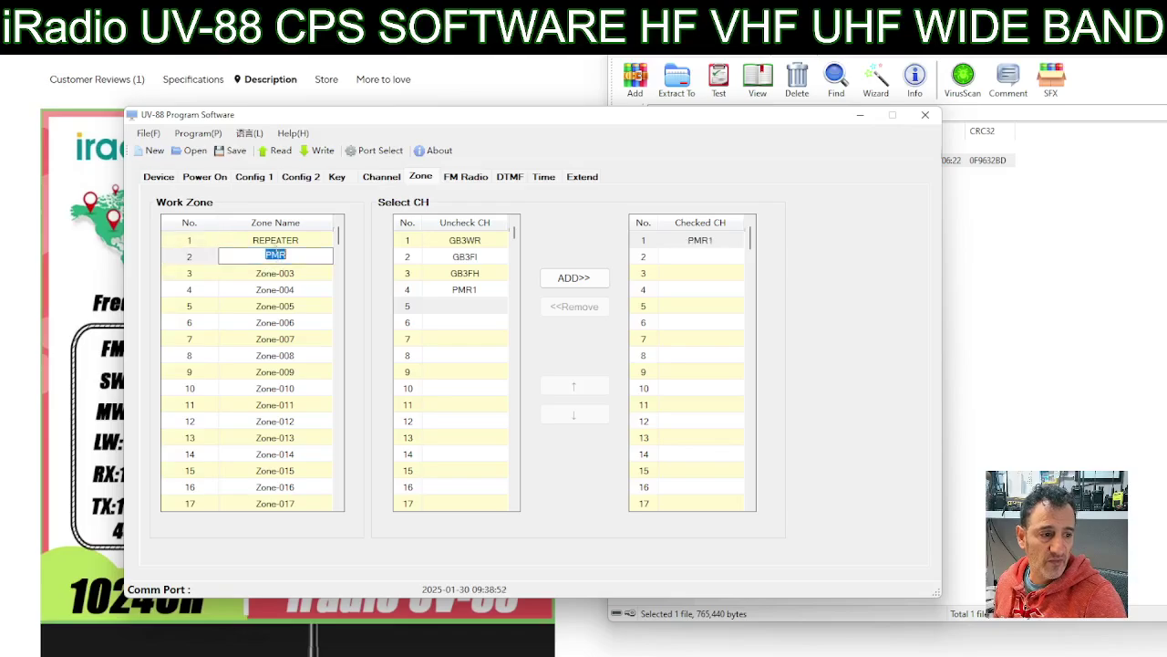
pyautogui.click(467, 187)
pyautogui.click(426, 181)
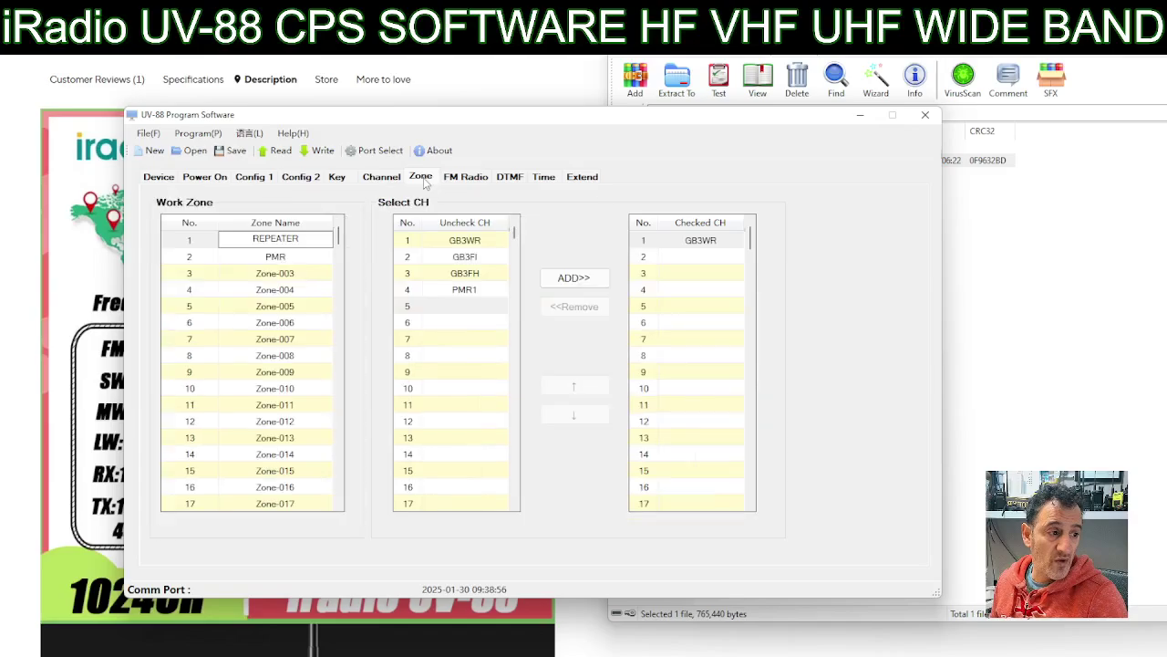
pyautogui.click(465, 182)
pyautogui.click(264, 301)
# - Set FM radio channel 1's range to 2.3-26.1 MHz
pyautogui.click(264, 301)
pyautogui.write('94.30')
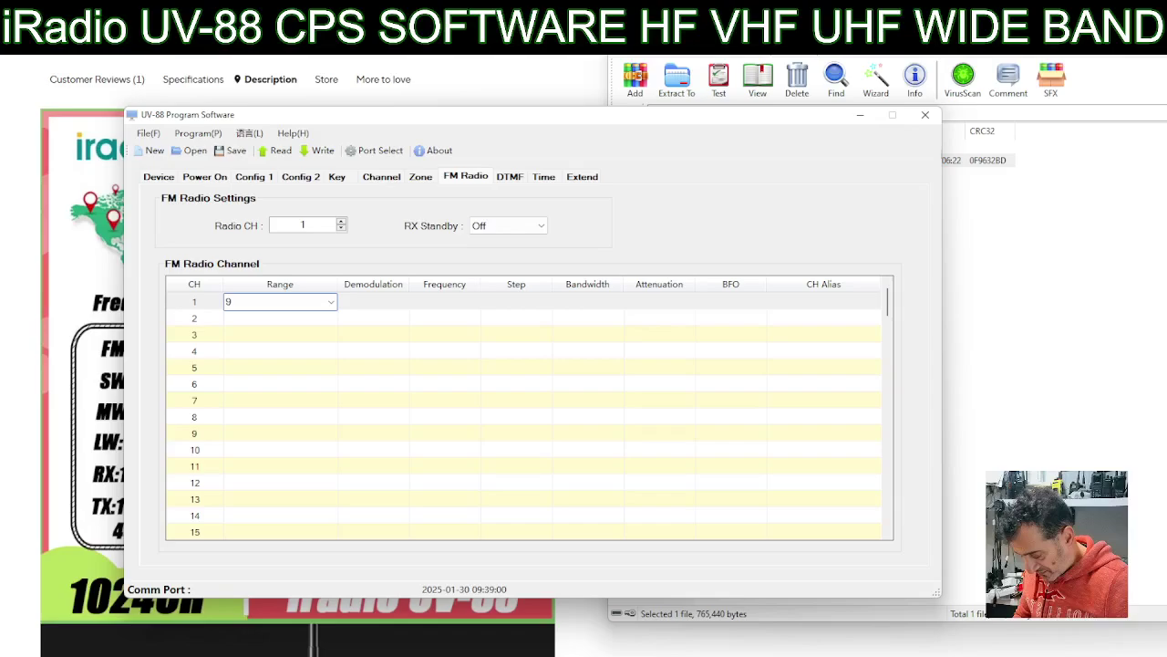
pyautogui.press('BackSpace')
pyautogui.press('BackSpace')
pyautogui.press('BackSpace')
pyautogui.press('BackSpace')
pyautogui.press('BackSpace')
pyautogui.click(328, 303)
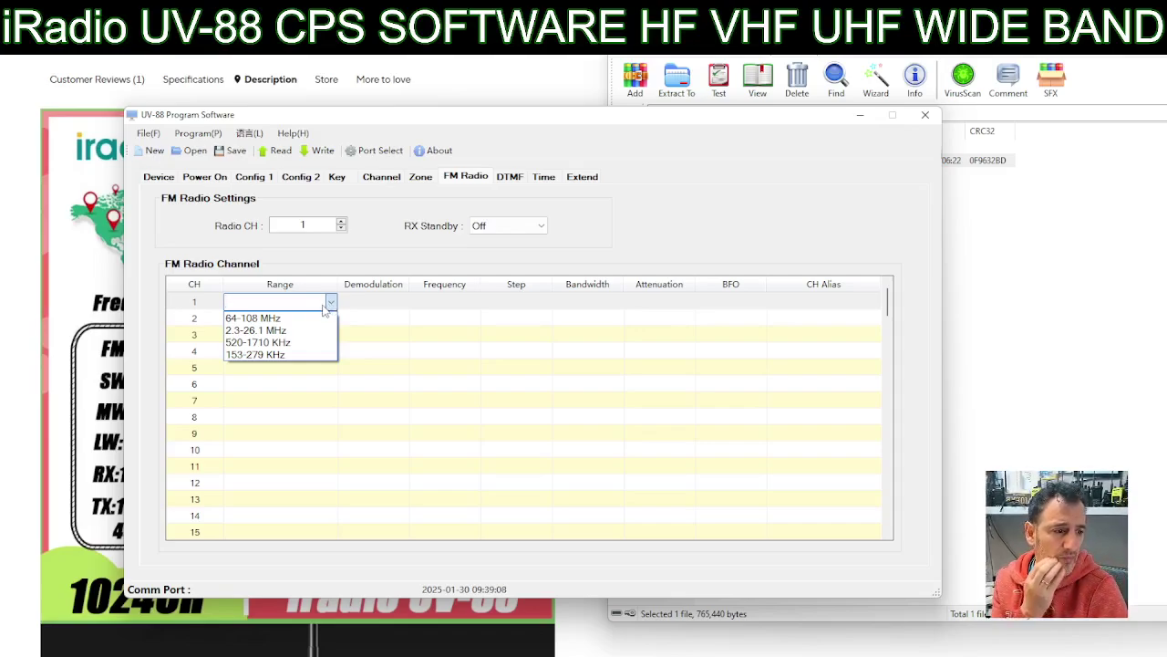
pyautogui.click(401, 330)
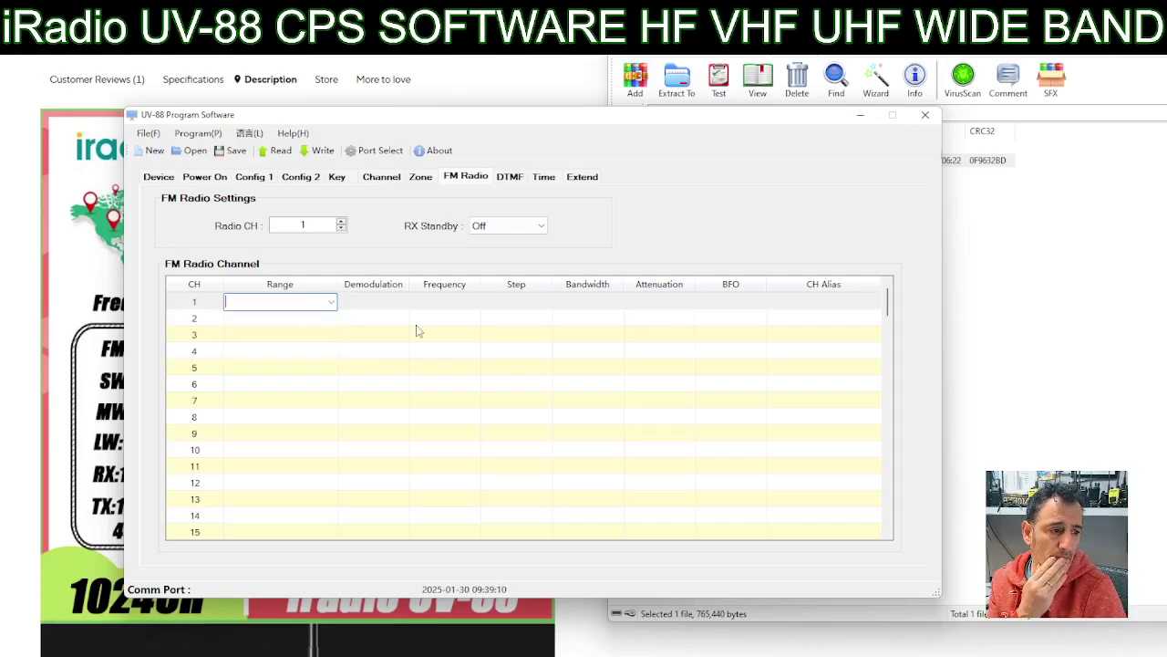
pyautogui.click(332, 304)
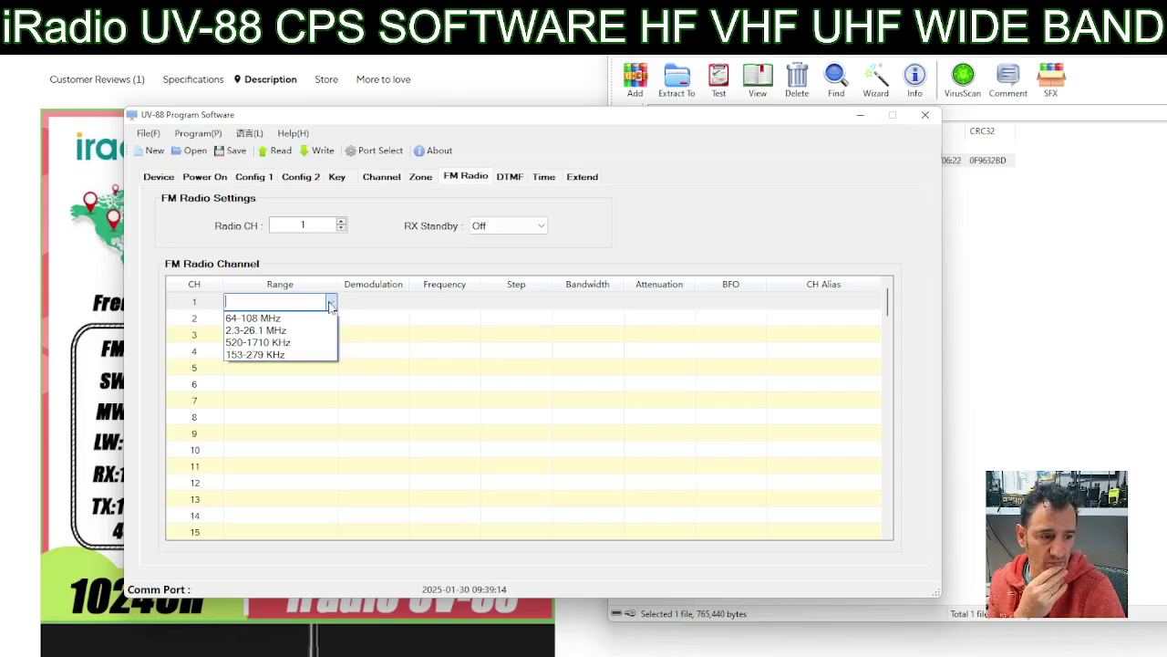
pyautogui.click(265, 318)
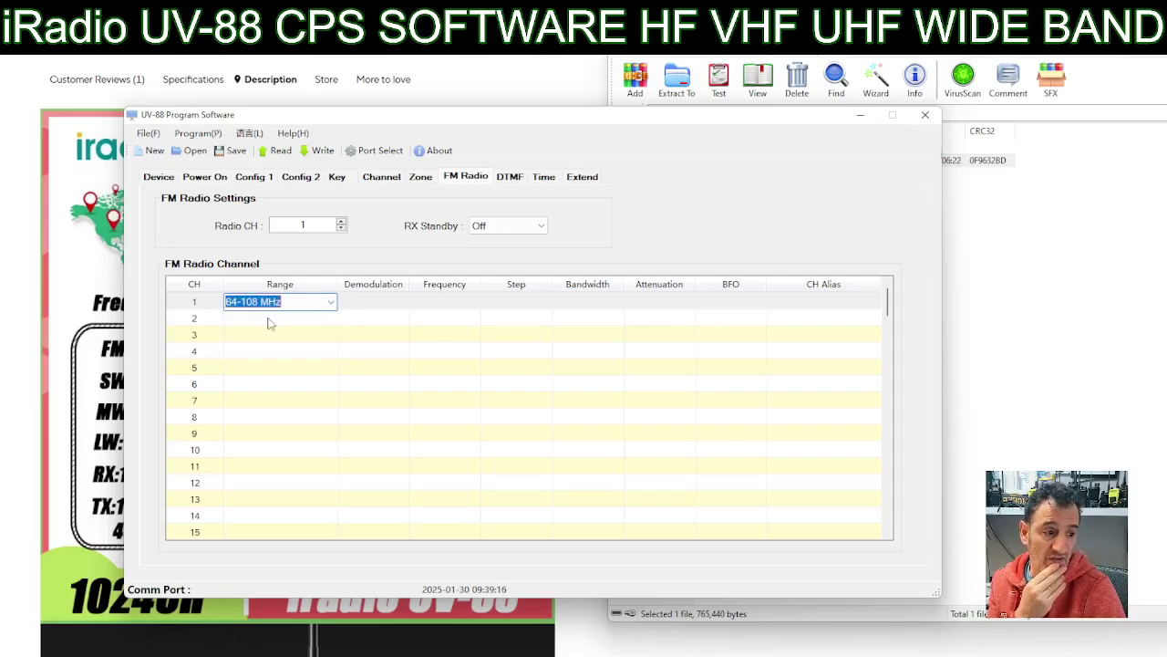
pyautogui.click(445, 302)
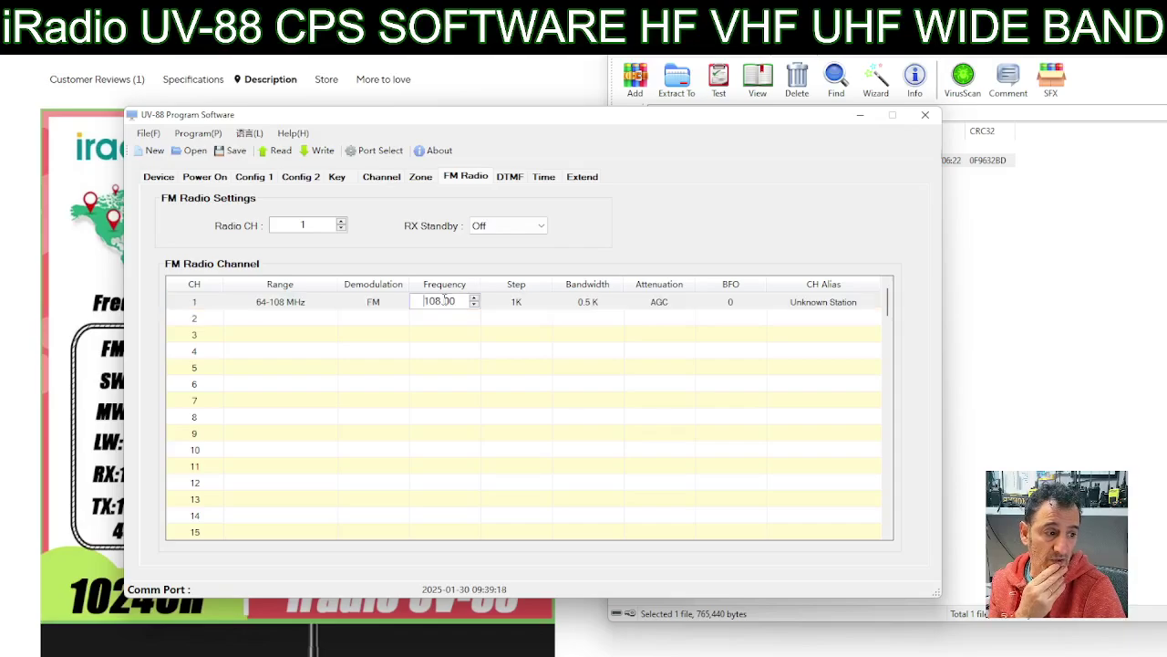
pyautogui.click(475, 304)
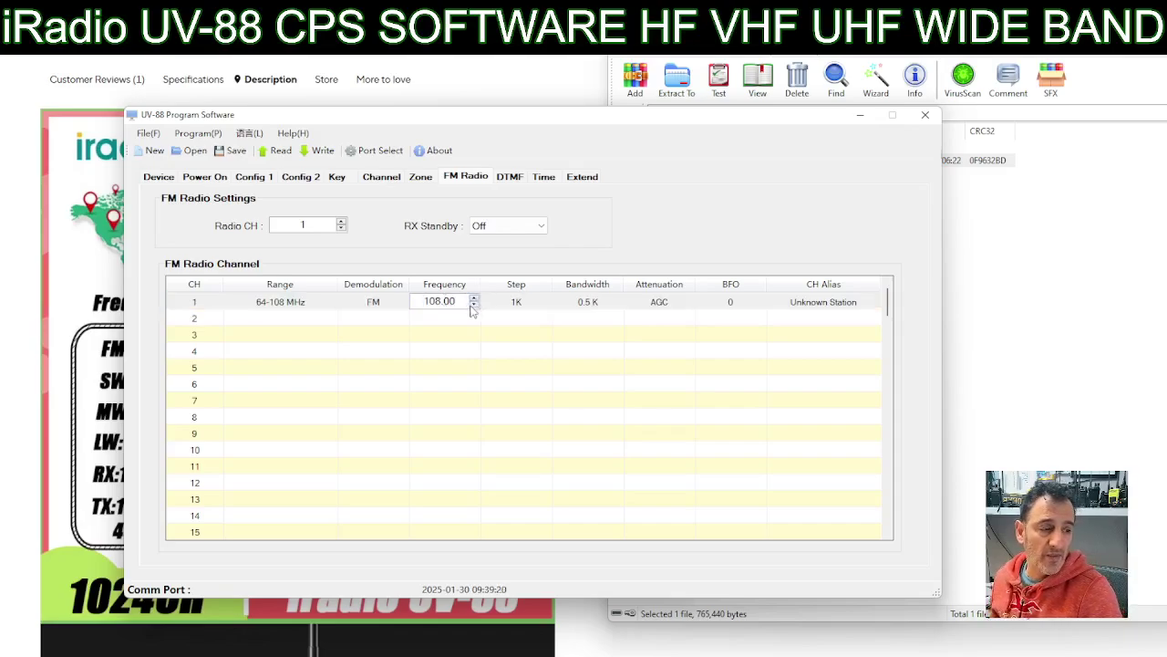
pyautogui.click(318, 301)
pyautogui.click(334, 302)
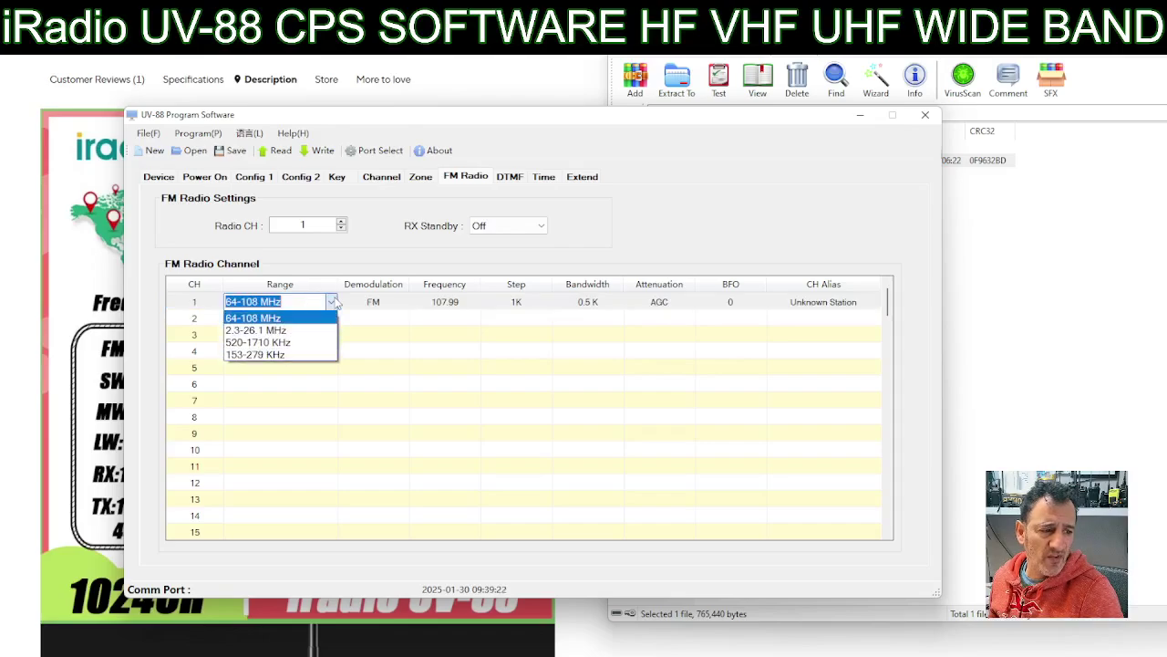
pyautogui.click(304, 330)
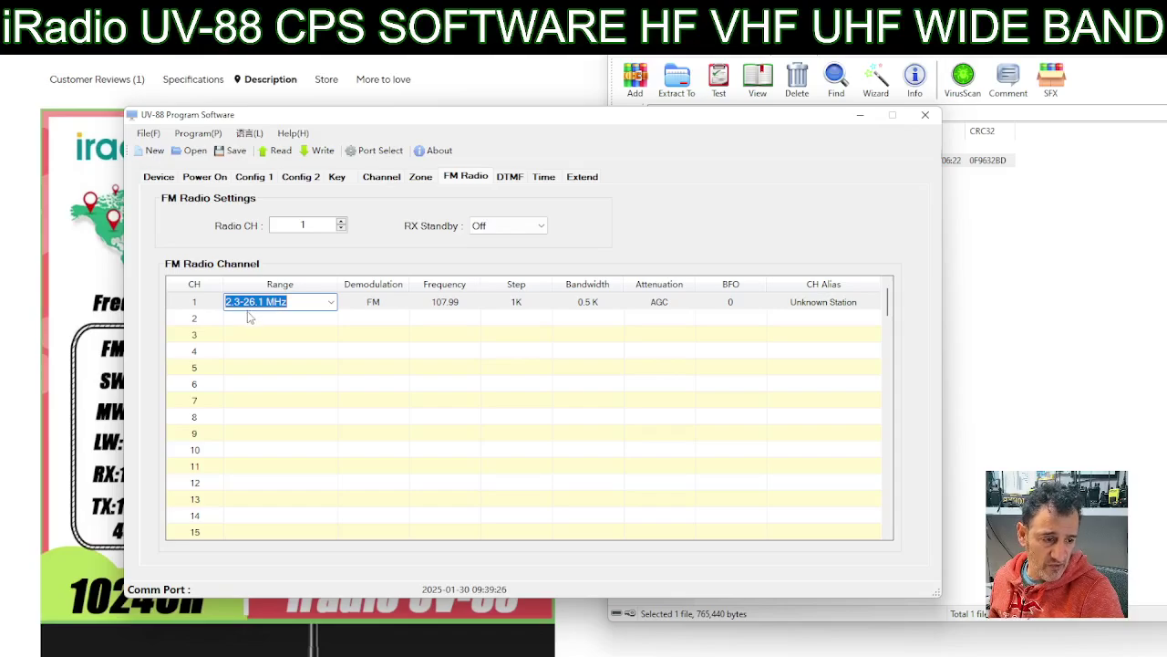
# - Change FM radio channel 1's frequency to 26.100
pyautogui.click(468, 303)
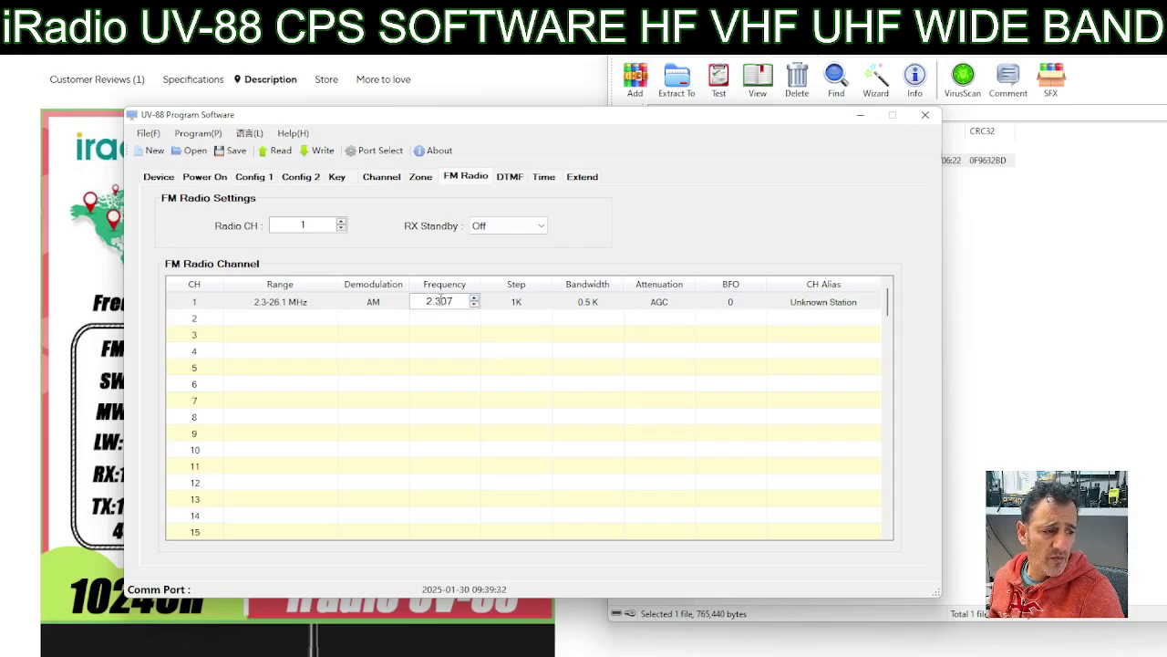
pyautogui.press('BackSpace')
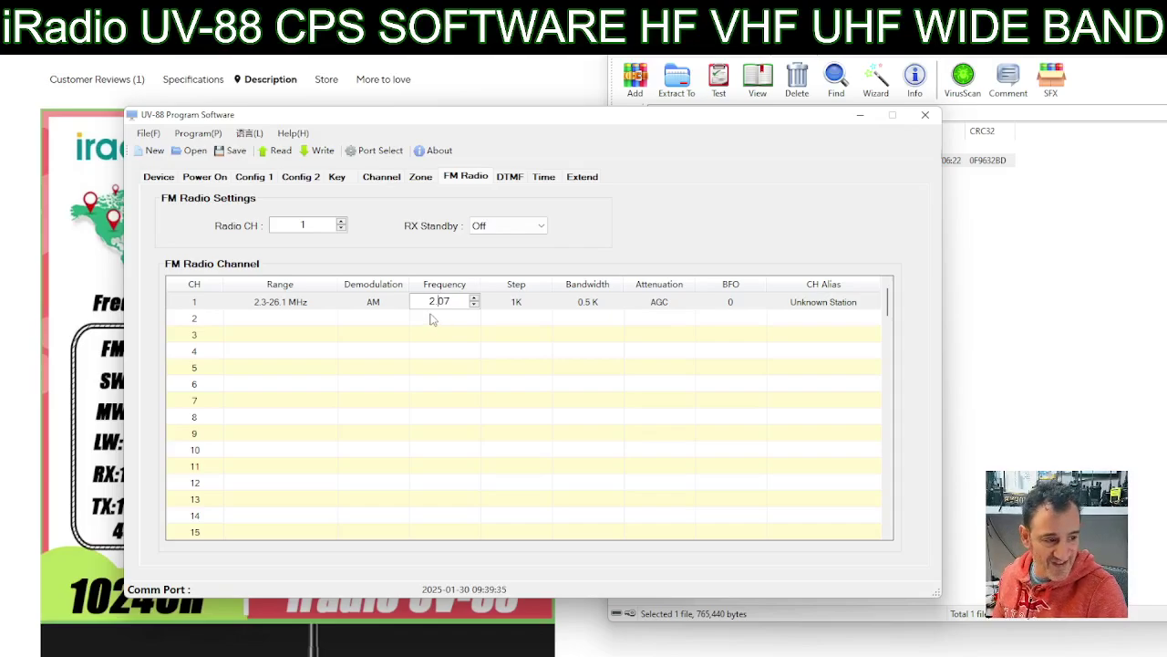
pyautogui.press('BackSpace')
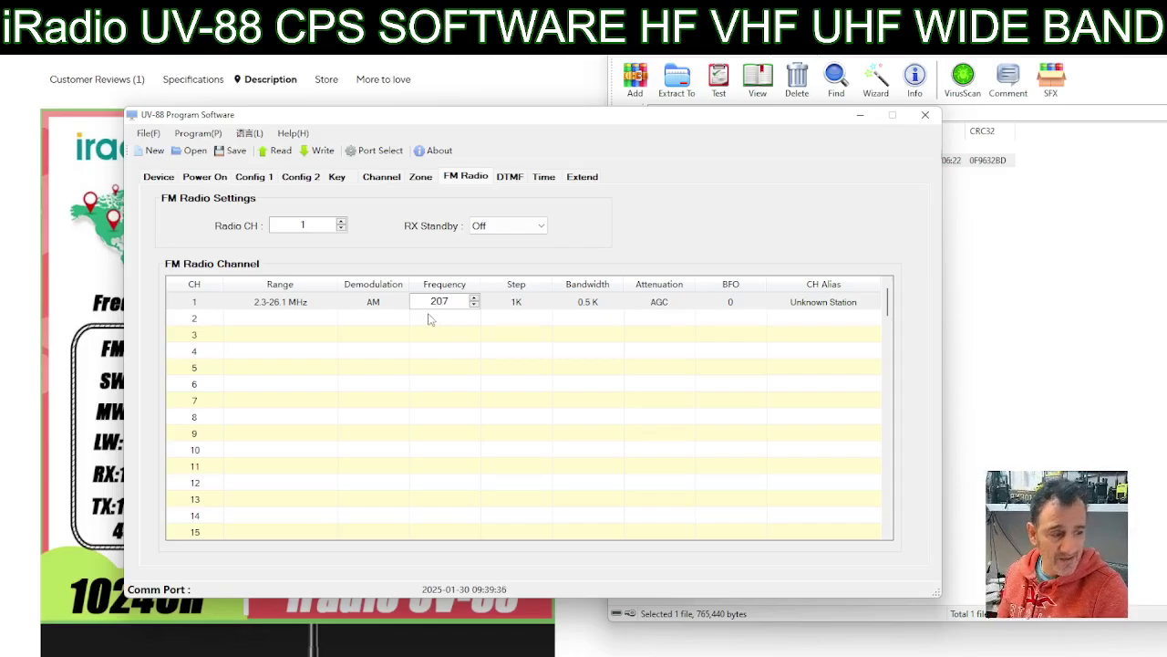
pyautogui.write('7')
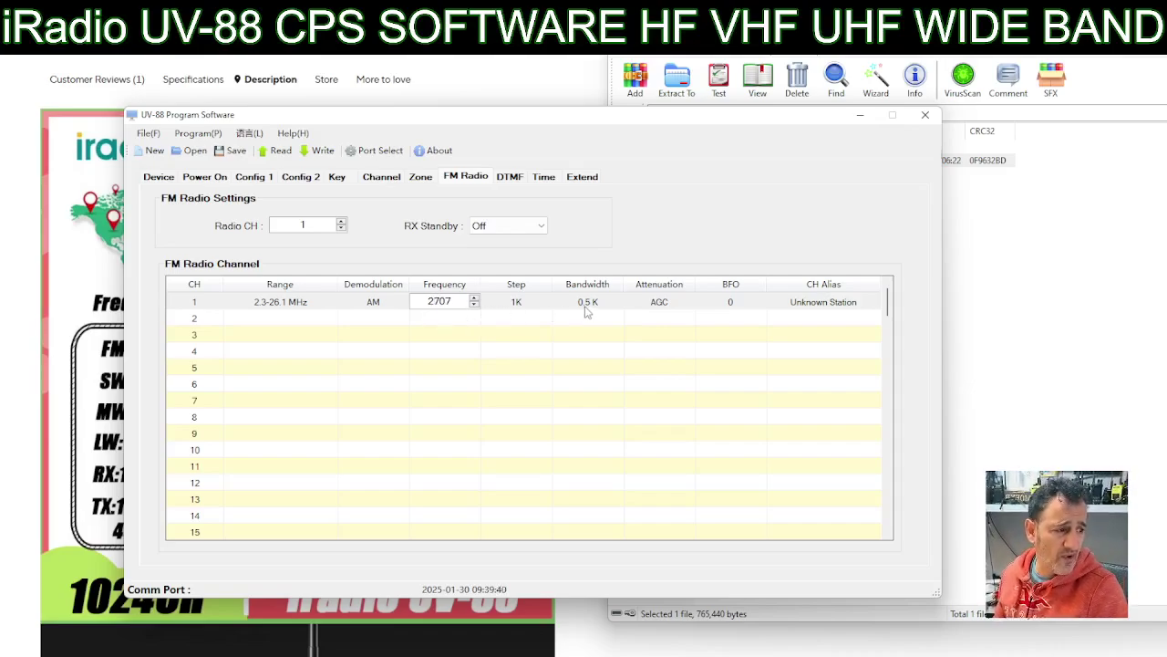
pyautogui.click(586, 306)
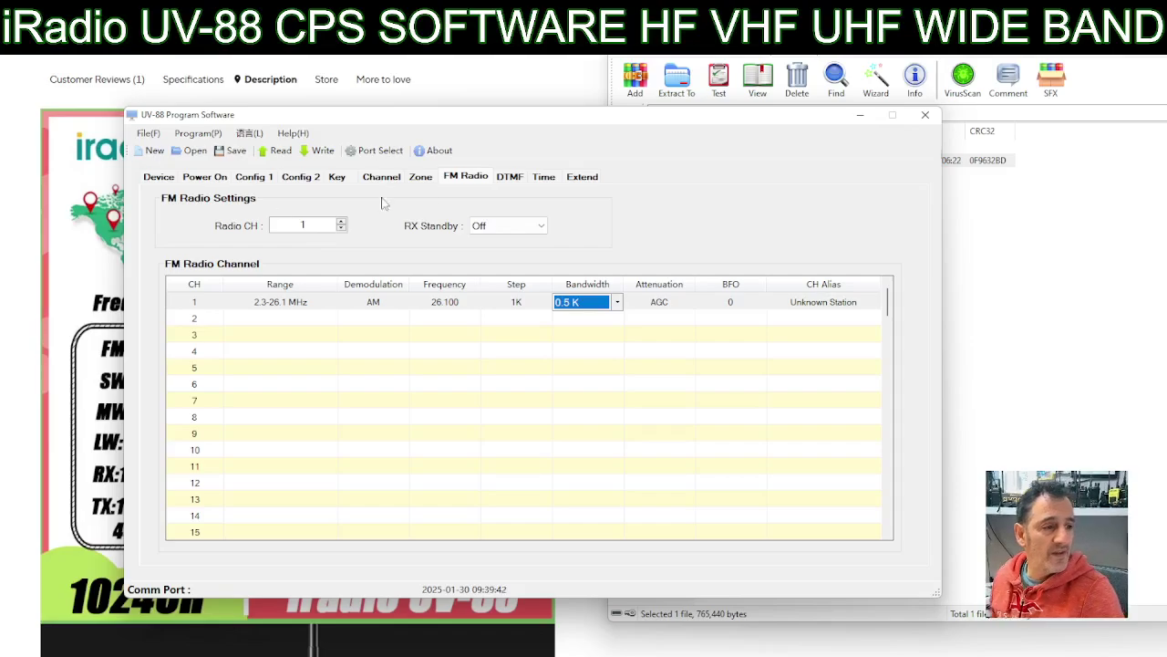
# - Review the DTMF, time, extended GPS and Config 1 settings pages
pyautogui.click(508, 179)
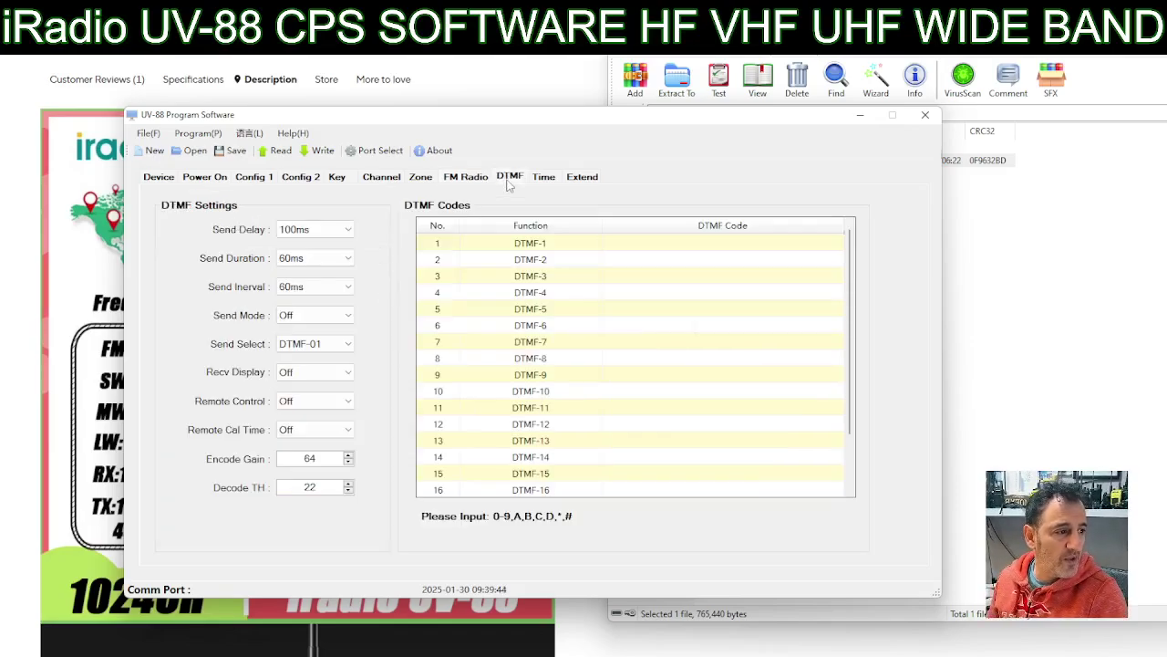
pyautogui.click(544, 179)
pyautogui.click(581, 178)
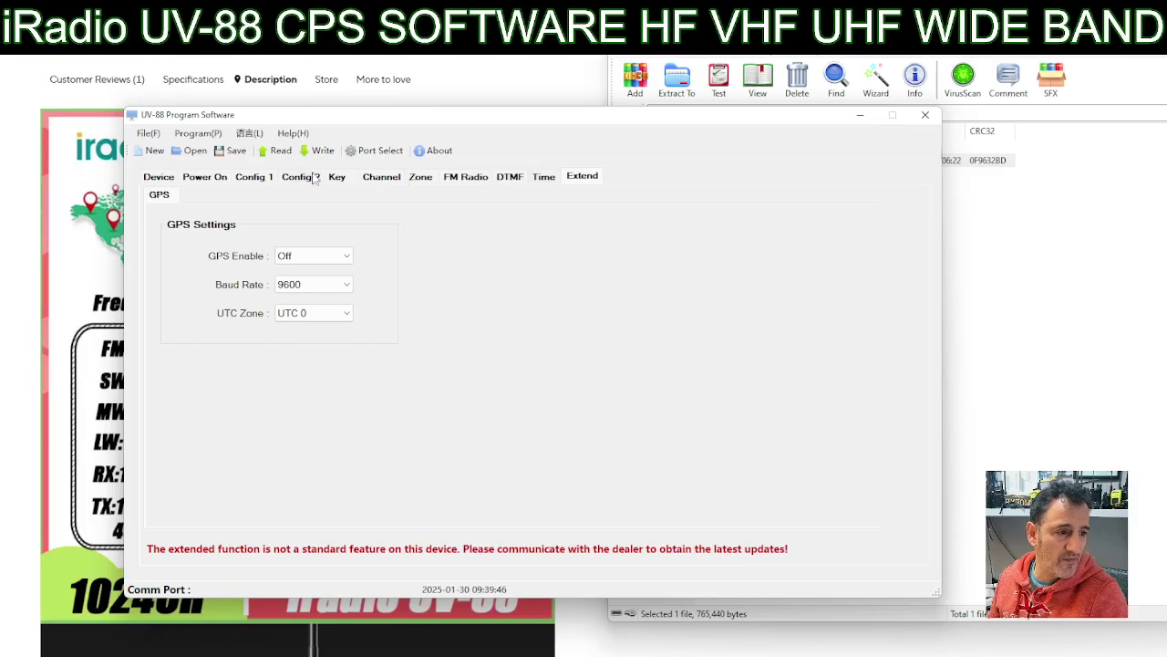
pyautogui.click(253, 181)
pyautogui.click(191, 182)
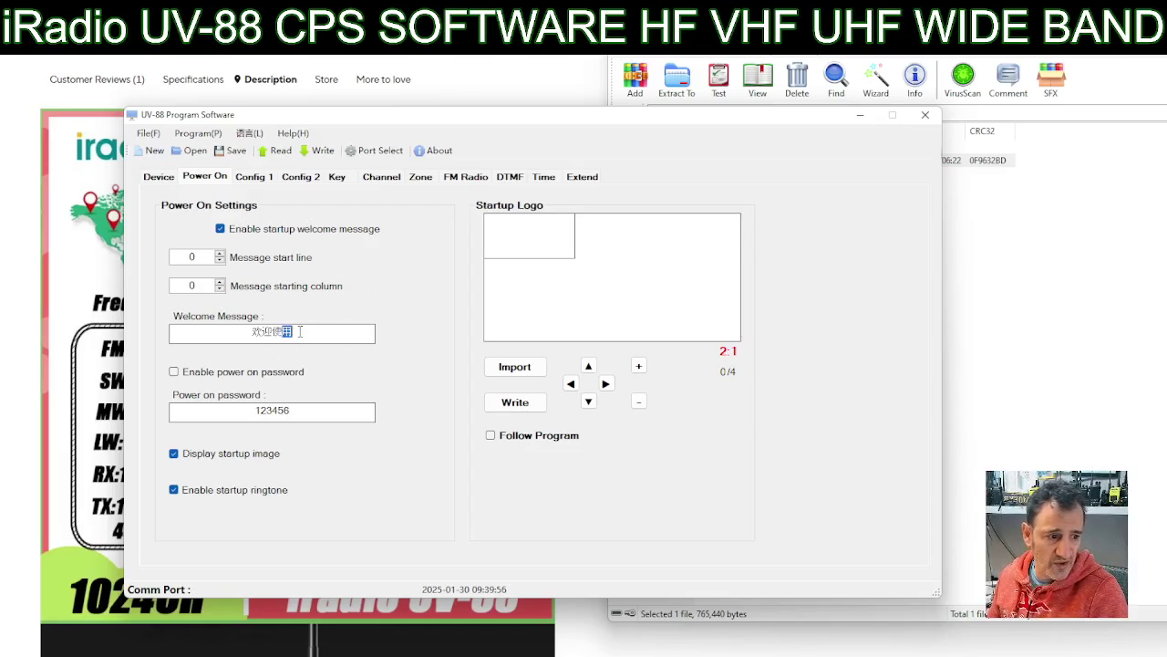
pyautogui.press('BackSpace')
pyautogui.press('BackSpace')
pyautogui.press('BackSpace')
pyautogui.press('BackSpace')
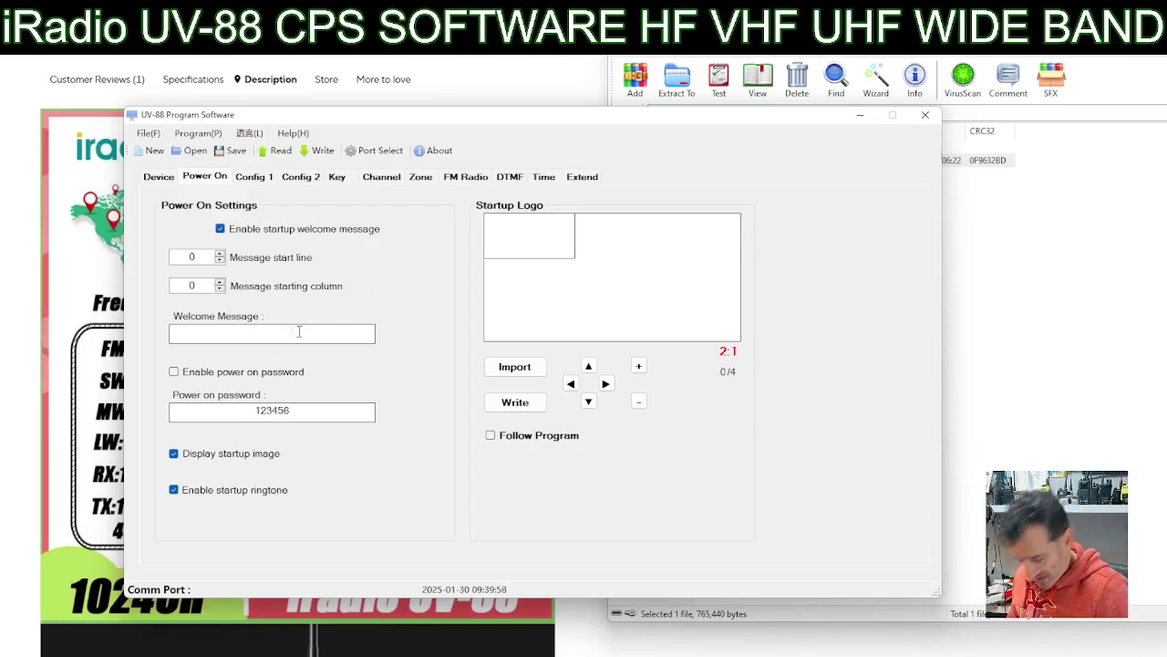
pyautogui.write('M0FXB')
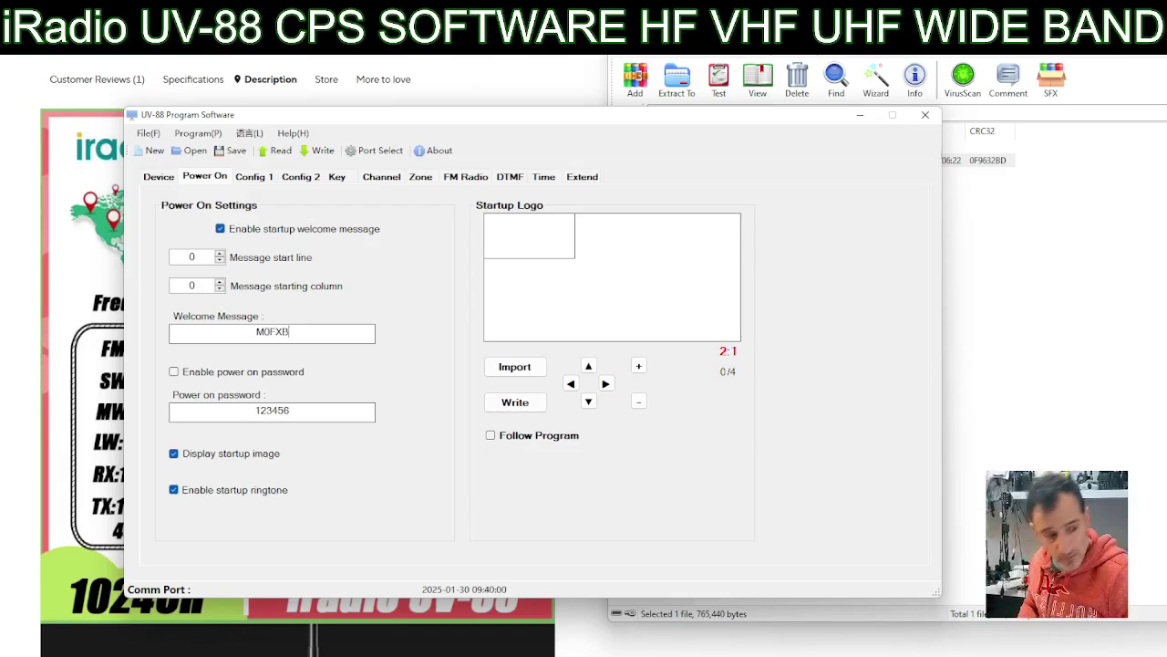
pyautogui.doubleClick(293, 414)
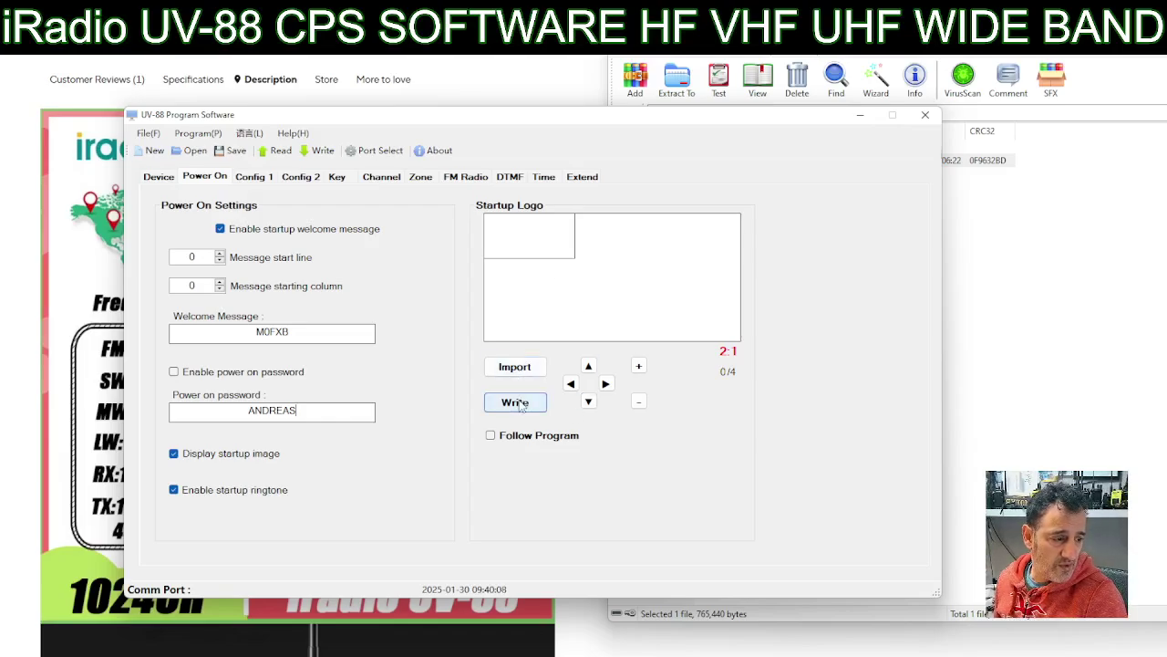
pyautogui.click(159, 178)
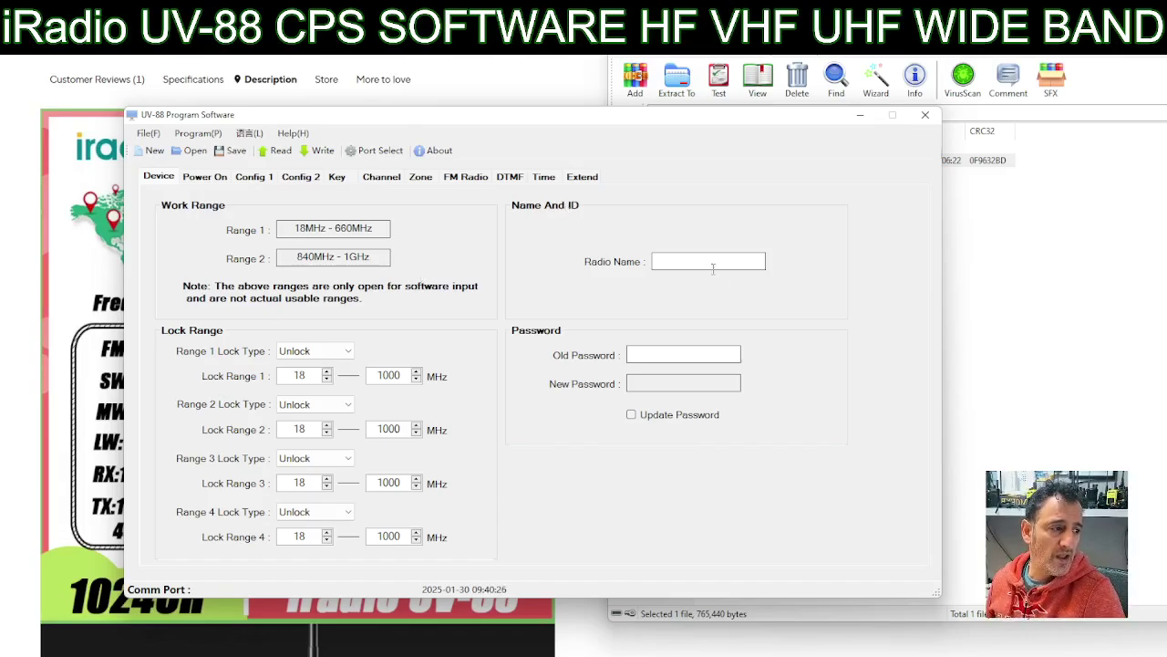
# - Enter the operator's callsign as the radio name
pyautogui.write('0FXB')
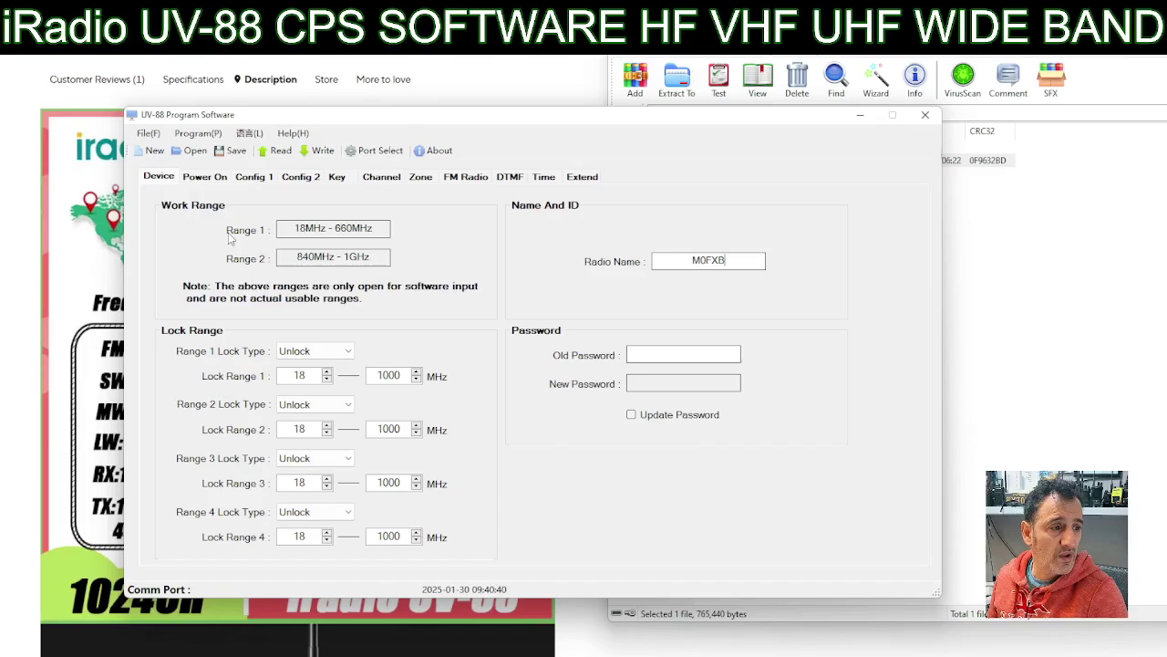
pyautogui.click(202, 177)
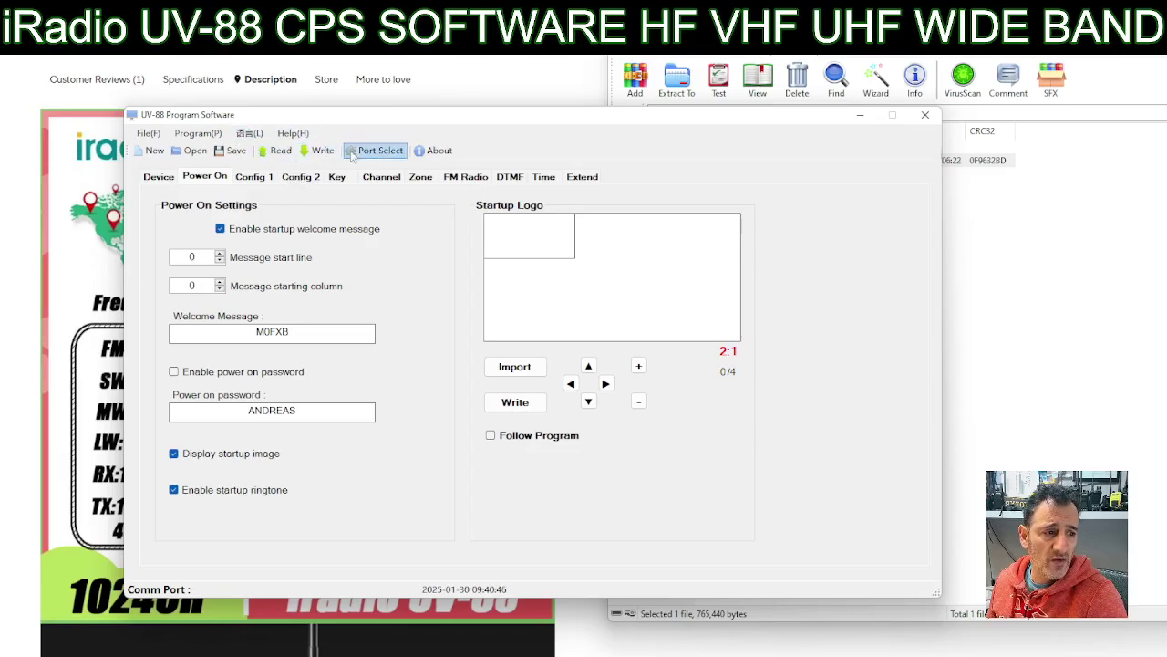
# - Select COM1 as the communication port
pyautogui.click(381, 154)
pyautogui.click(569, 344)
pyautogui.click(571, 347)
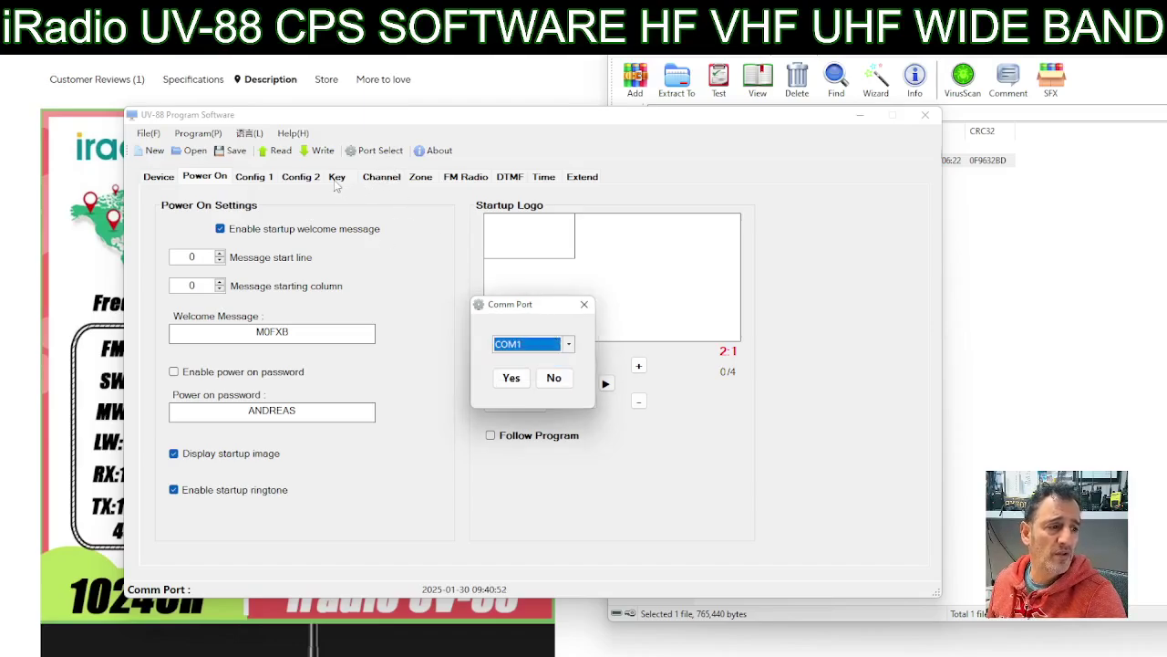
pyautogui.click(511, 377)
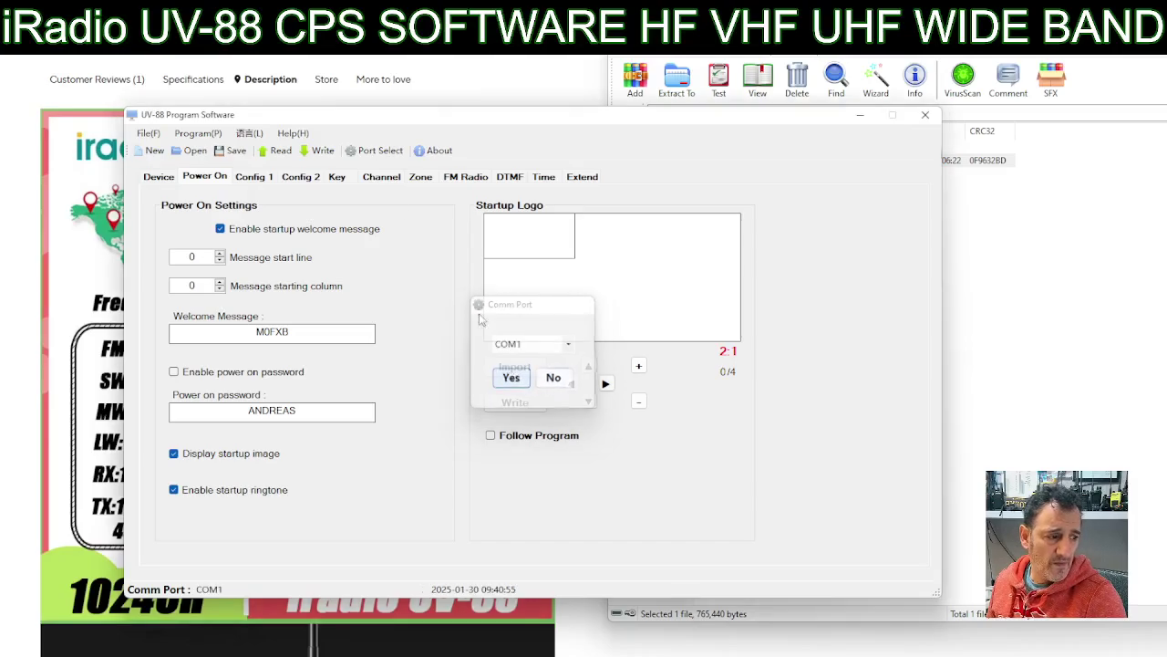
pyautogui.click(335, 179)
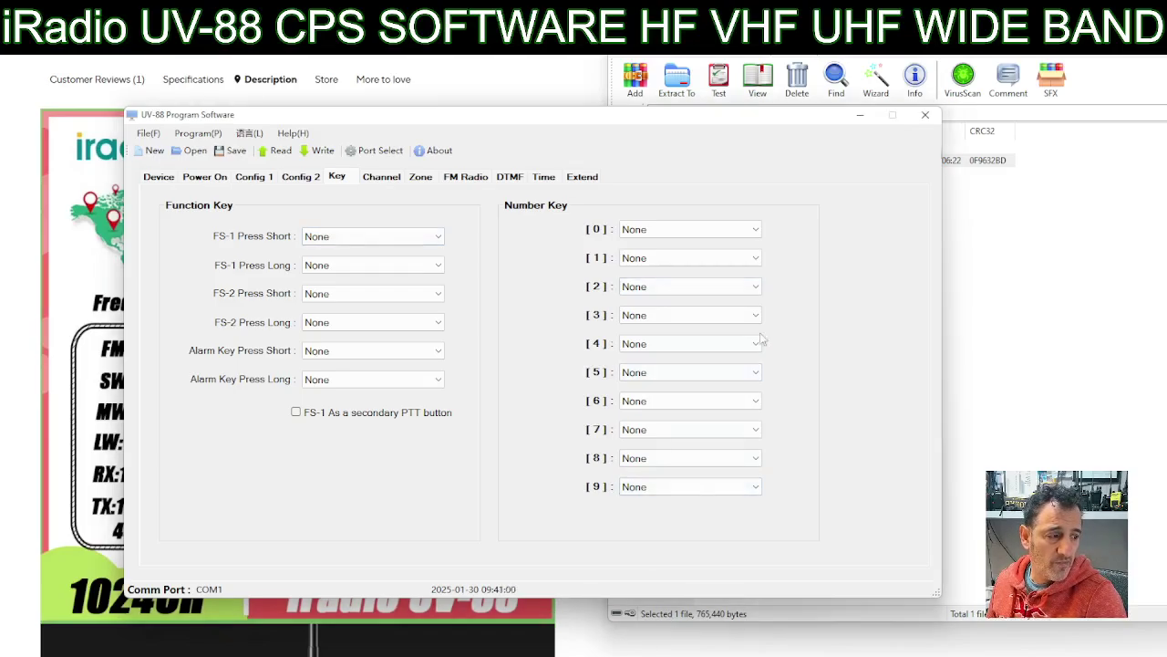
# - Assign Dual Standby to Number Key [2]
pyautogui.click(755, 259)
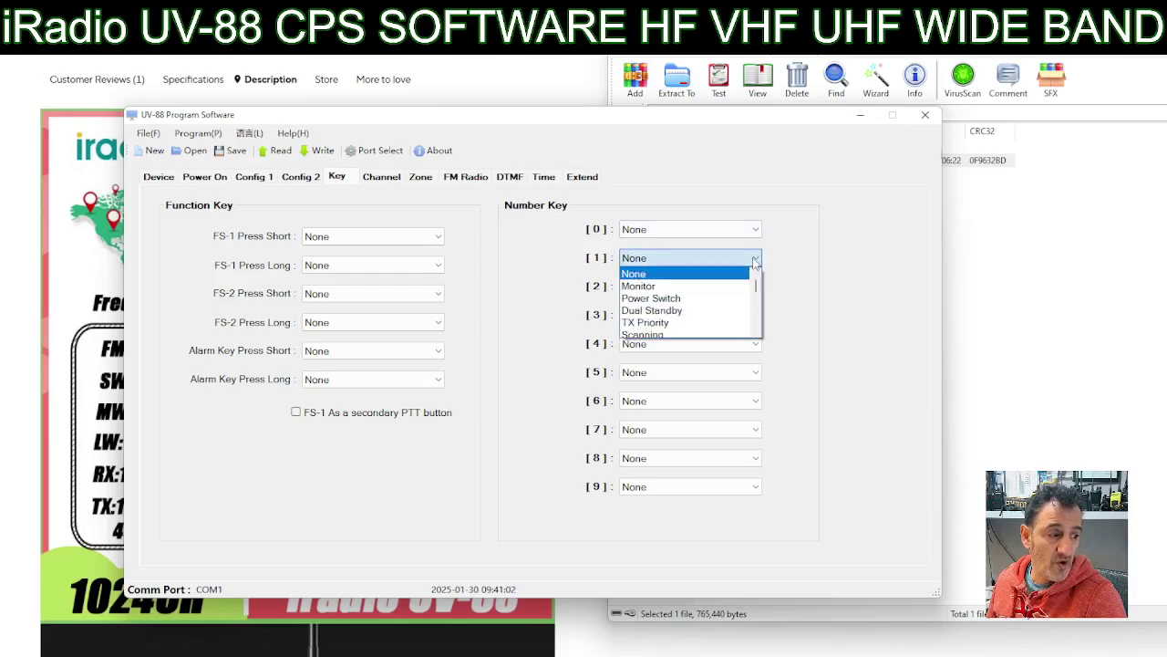
pyautogui.click(755, 259)
pyautogui.click(755, 290)
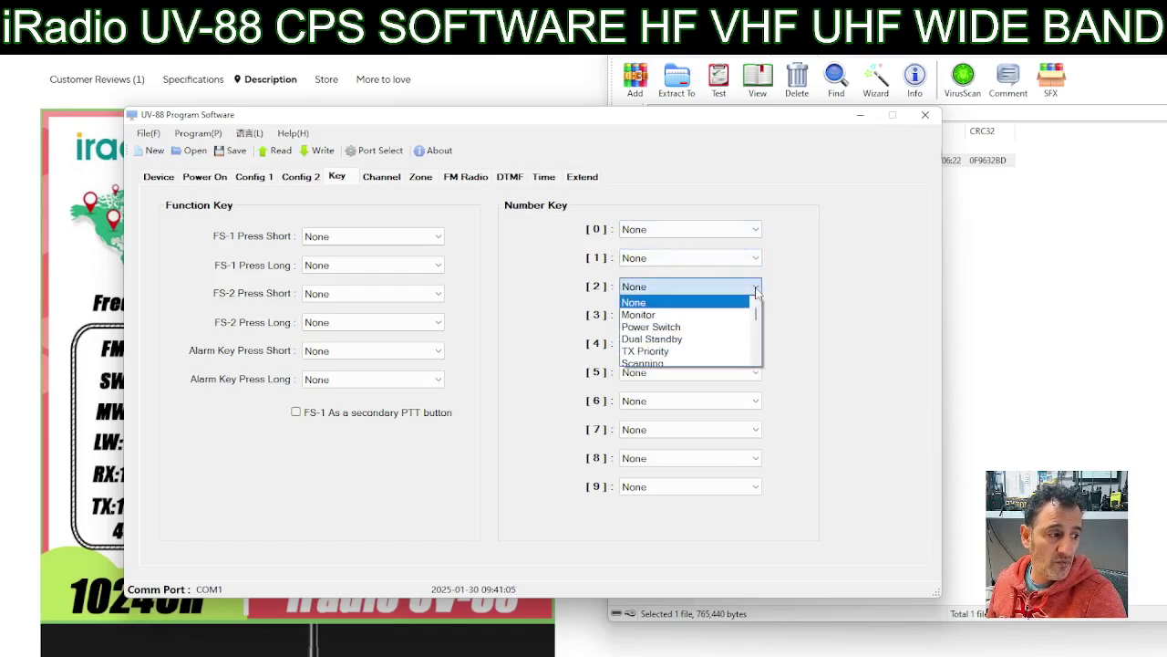
pyautogui.scroll(-2, 706, 344)
pyautogui.scroll(1, 682, 333)
pyautogui.click(679, 304)
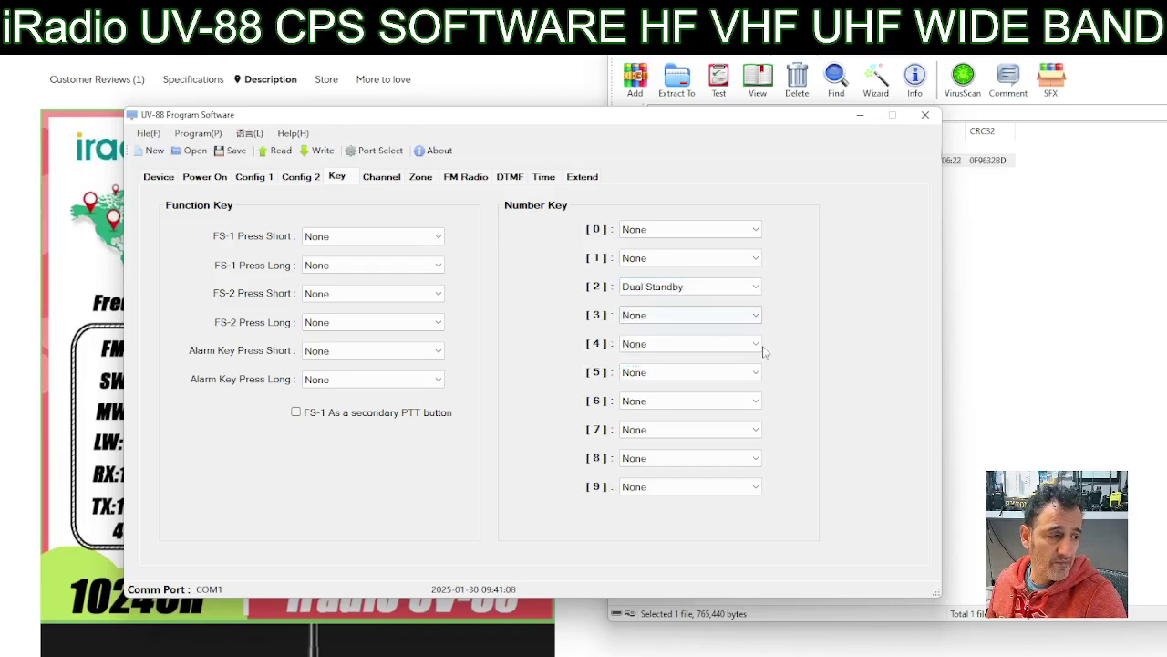
# - Assign Spectrum Mode to Number Key [3]
pyautogui.click(755, 316)
pyautogui.scroll(-5, 711, 358)
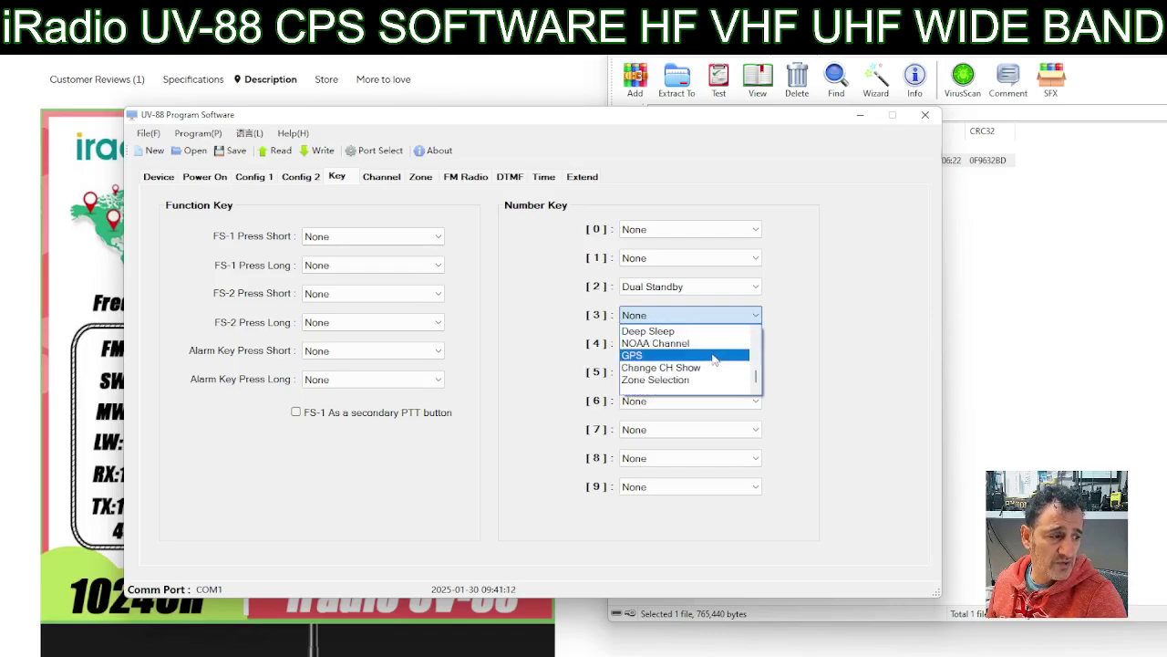
pyautogui.scroll(1, 710, 357)
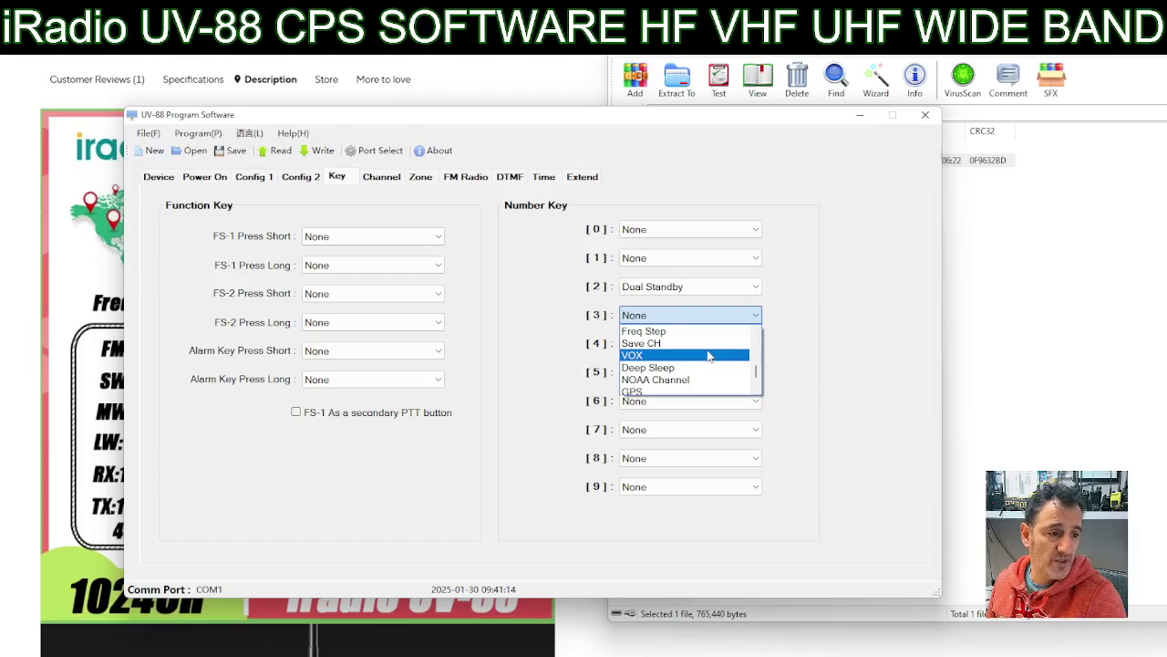
pyautogui.scroll(2, 708, 355)
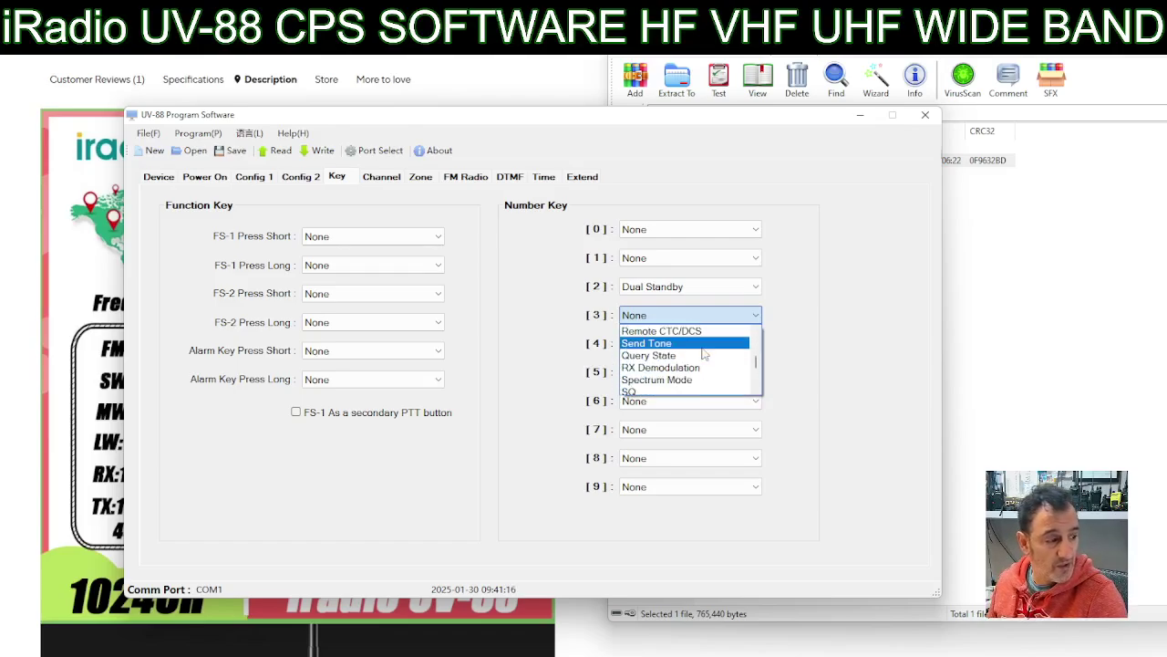
pyautogui.scroll(-1, 703, 354)
pyautogui.scroll(-1, 702, 354)
pyautogui.scroll(1, 700, 352)
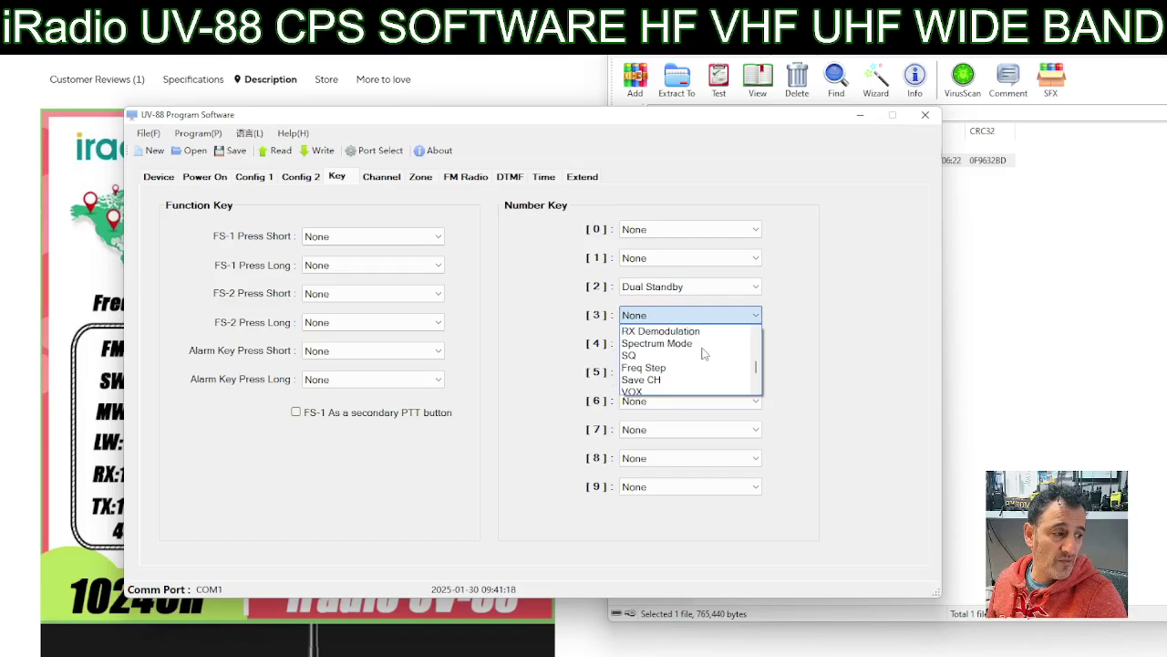
pyautogui.click(655, 344)
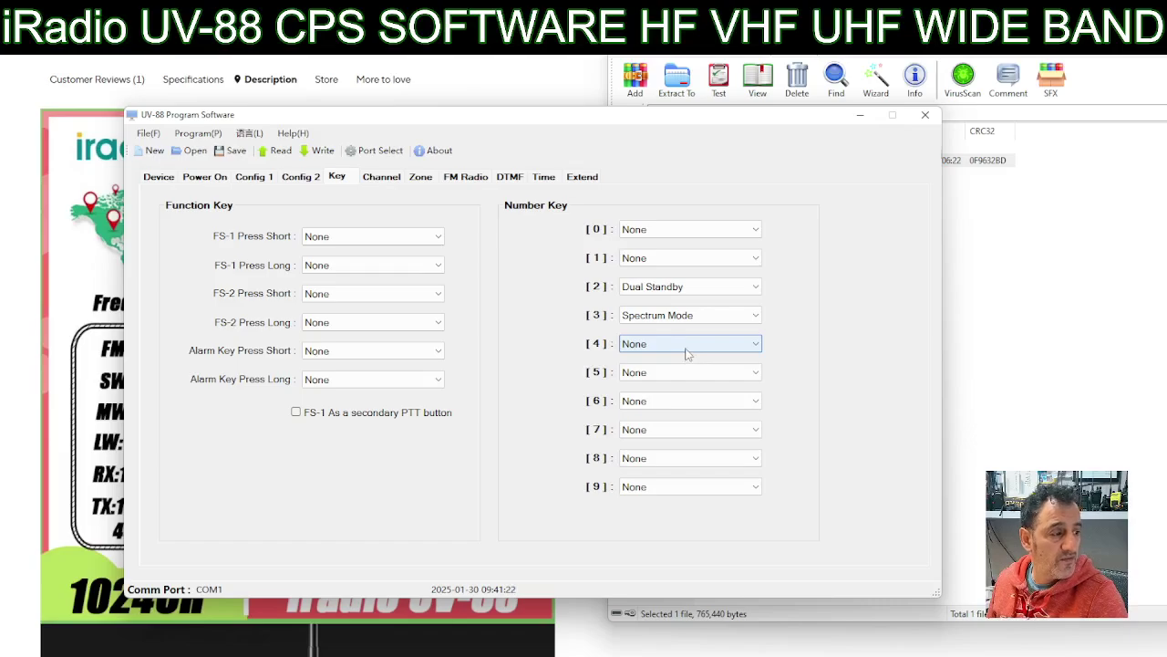
# - Check the choices for Number Key [4] and FS-1 short press, leaving both as None
pyautogui.click(754, 347)
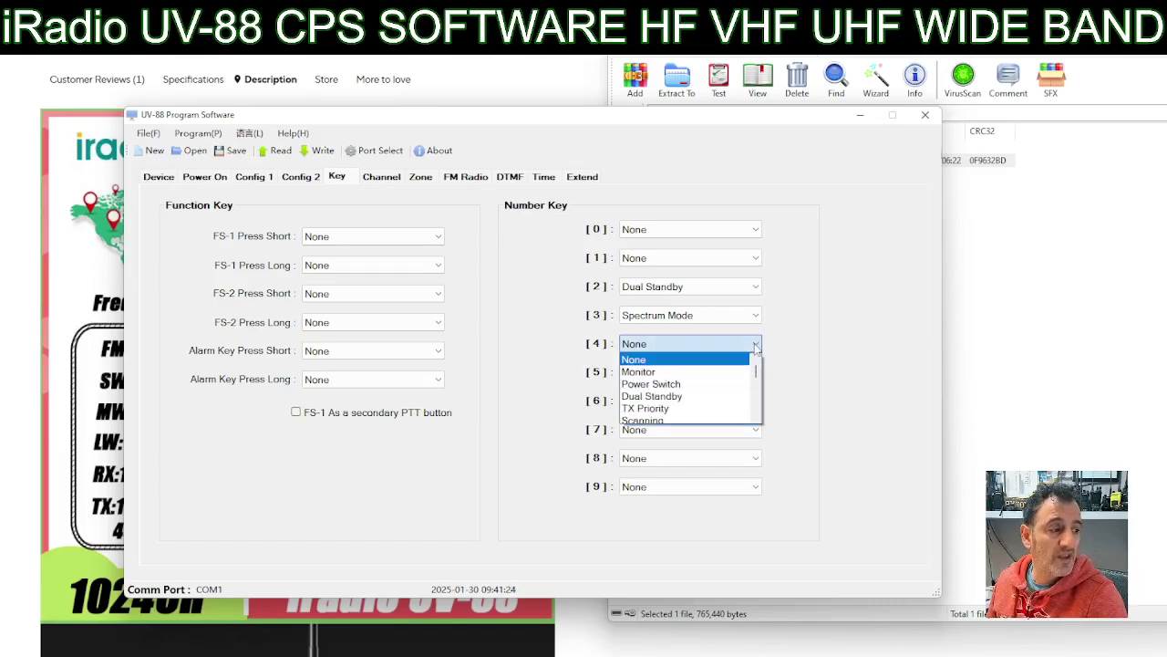
pyautogui.scroll(-4, 689, 394)
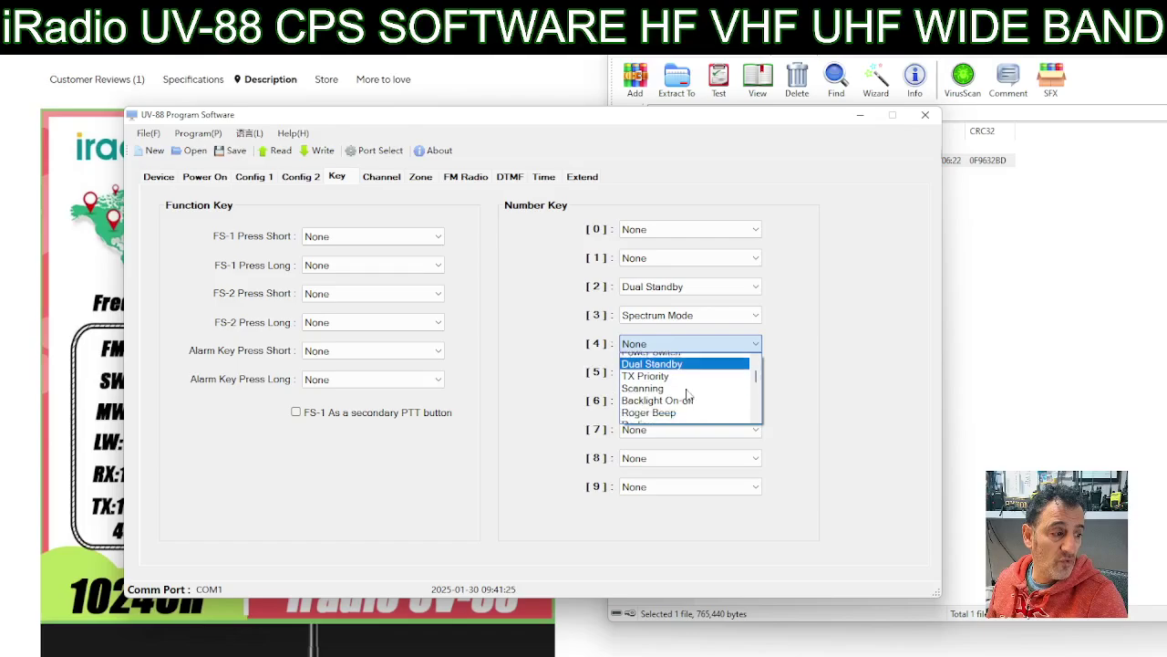
pyautogui.scroll(-1, 689, 394)
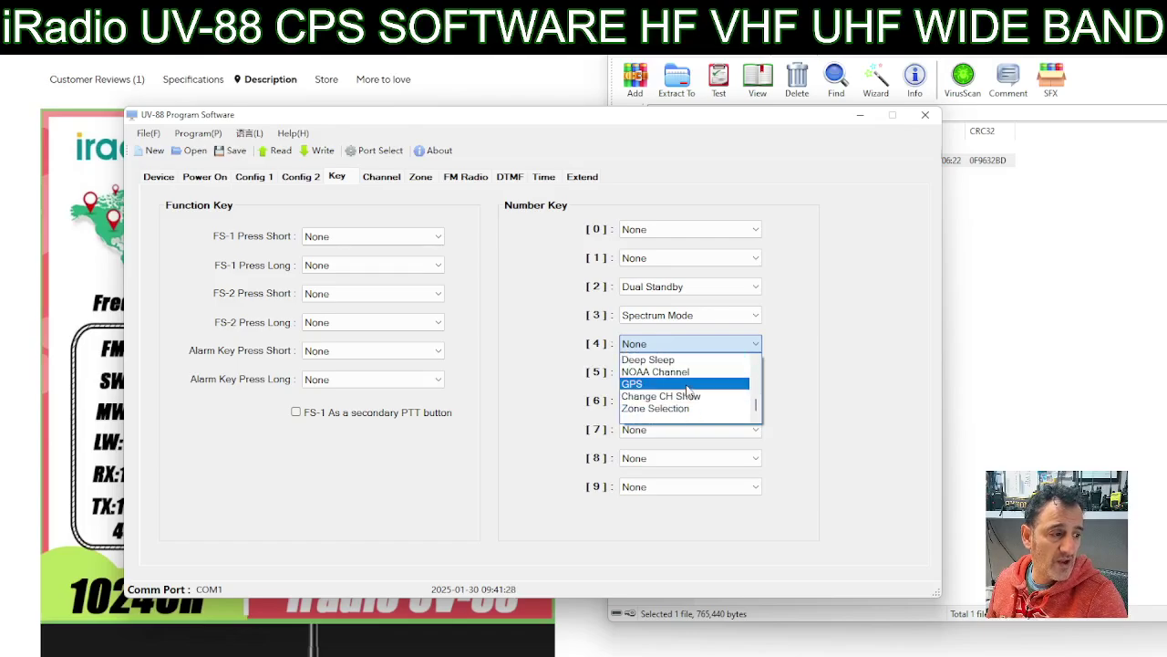
pyautogui.scroll(4, 707, 393)
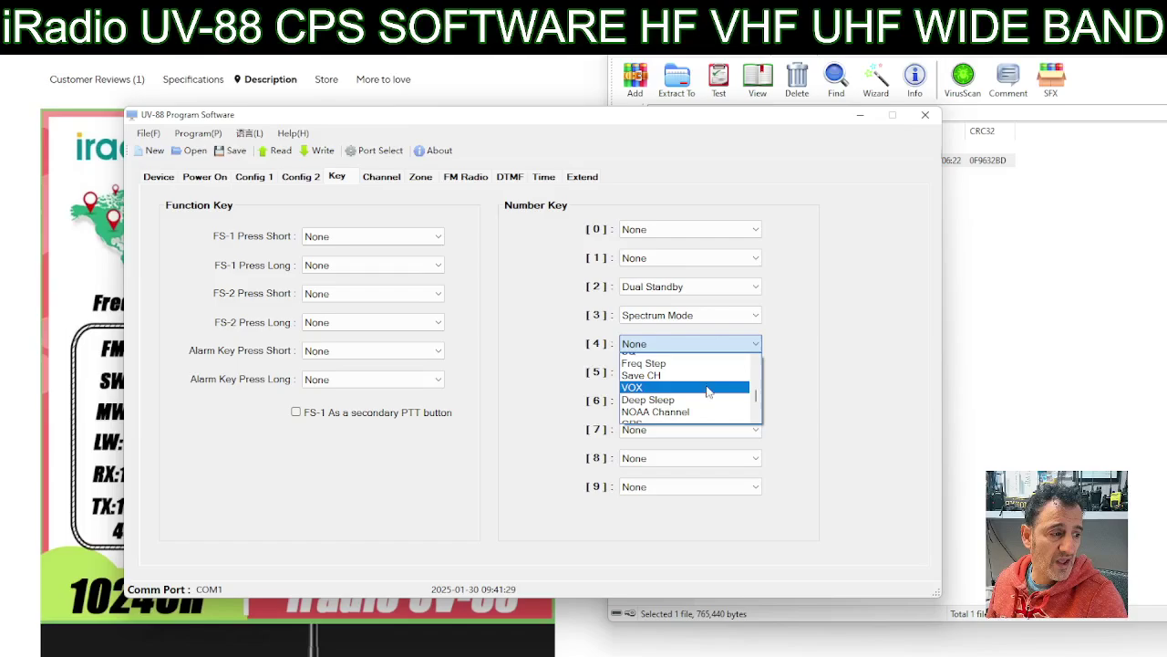
pyautogui.scroll(2, 707, 390)
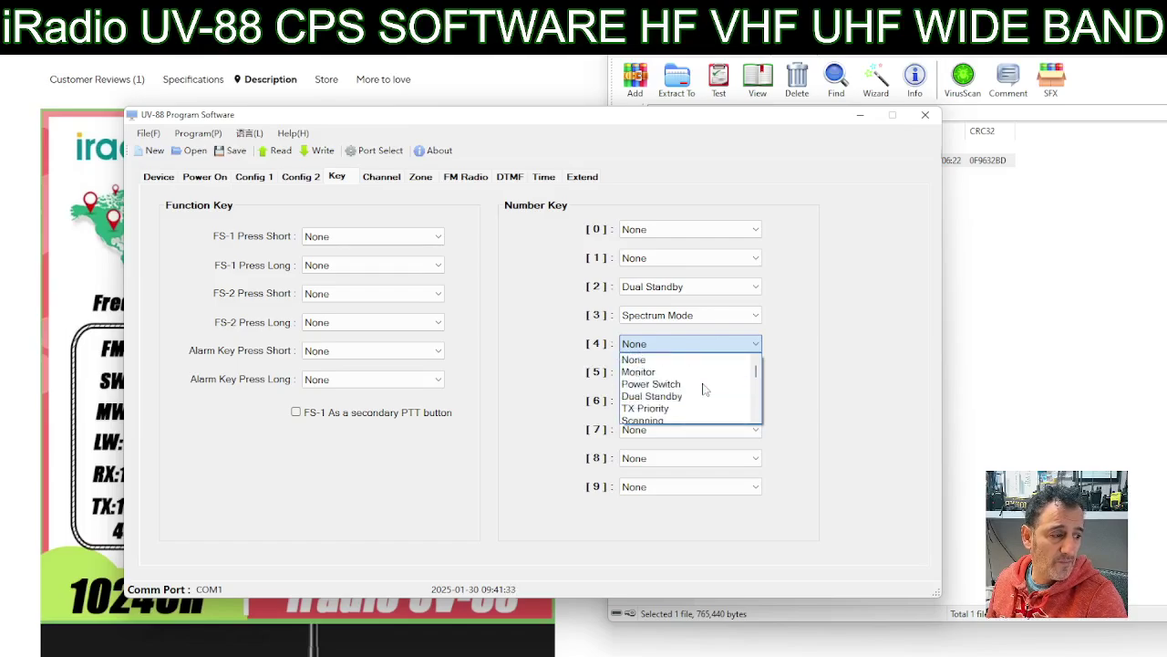
pyautogui.click(536, 253)
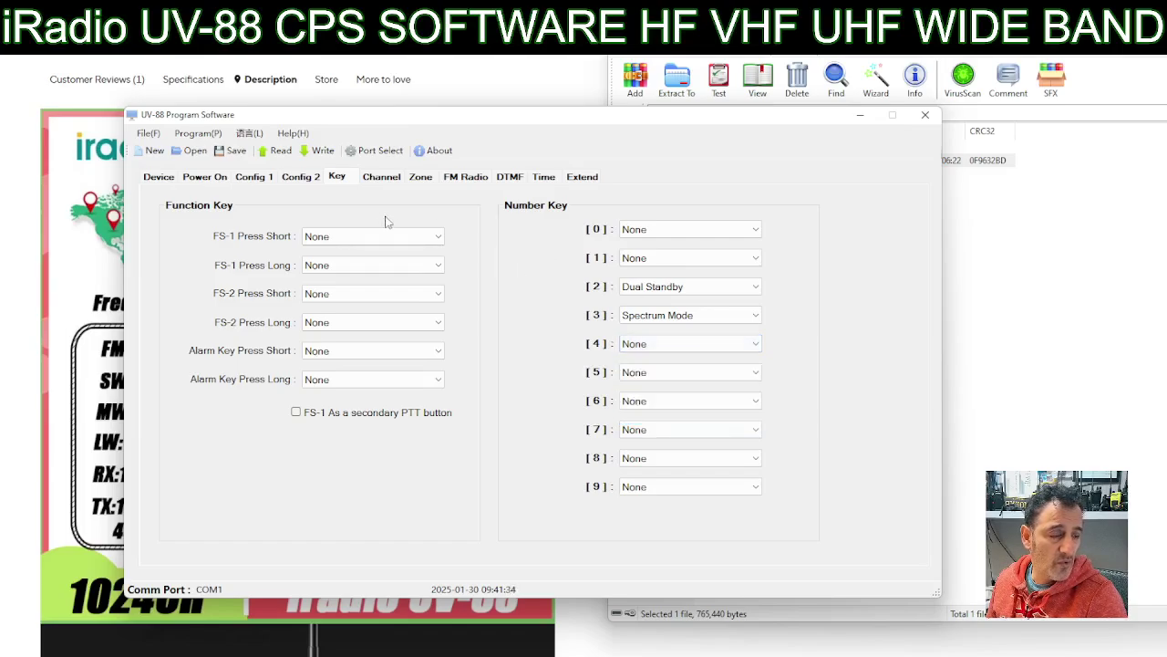
pyautogui.click(440, 236)
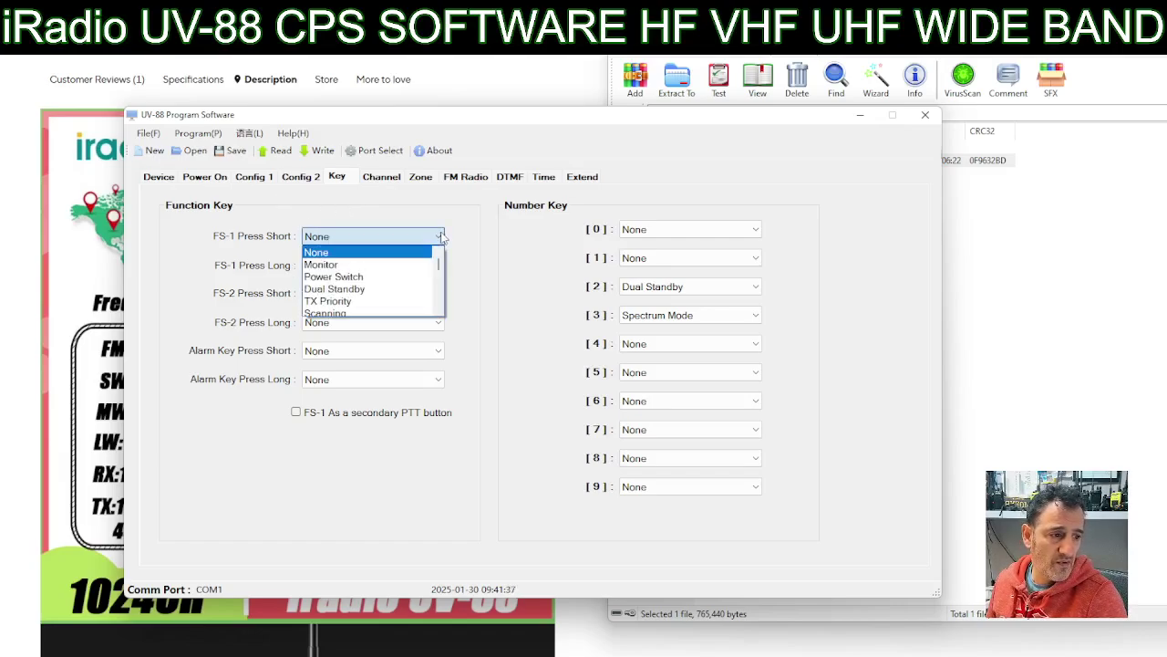
pyautogui.click(440, 236)
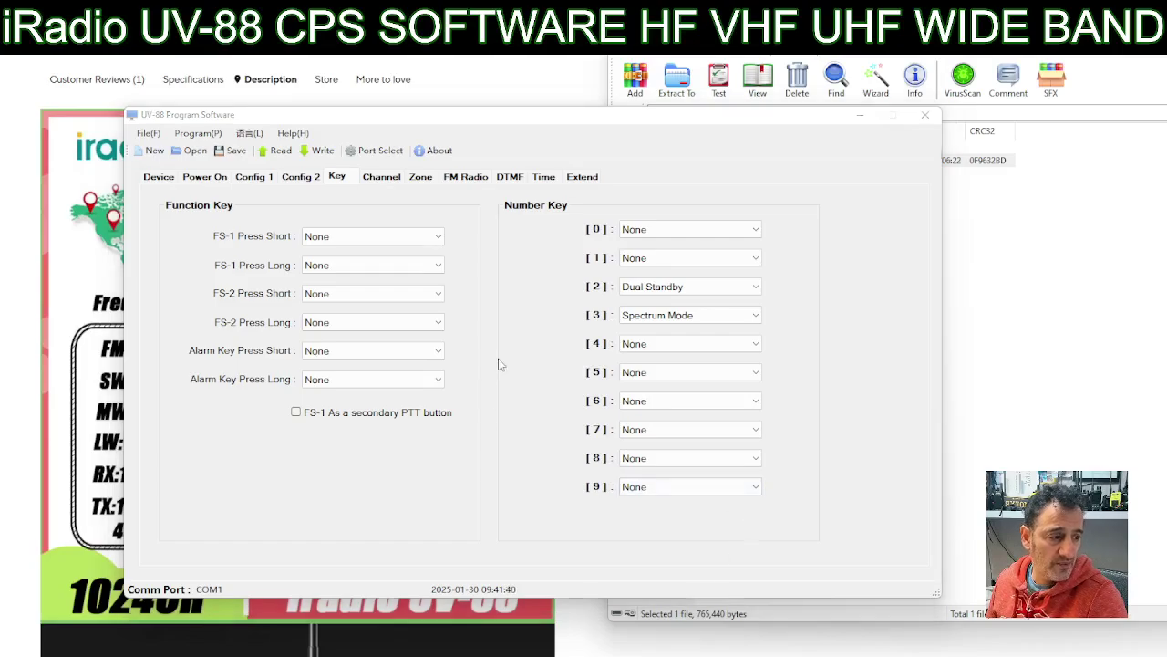
pyautogui.click(477, 229)
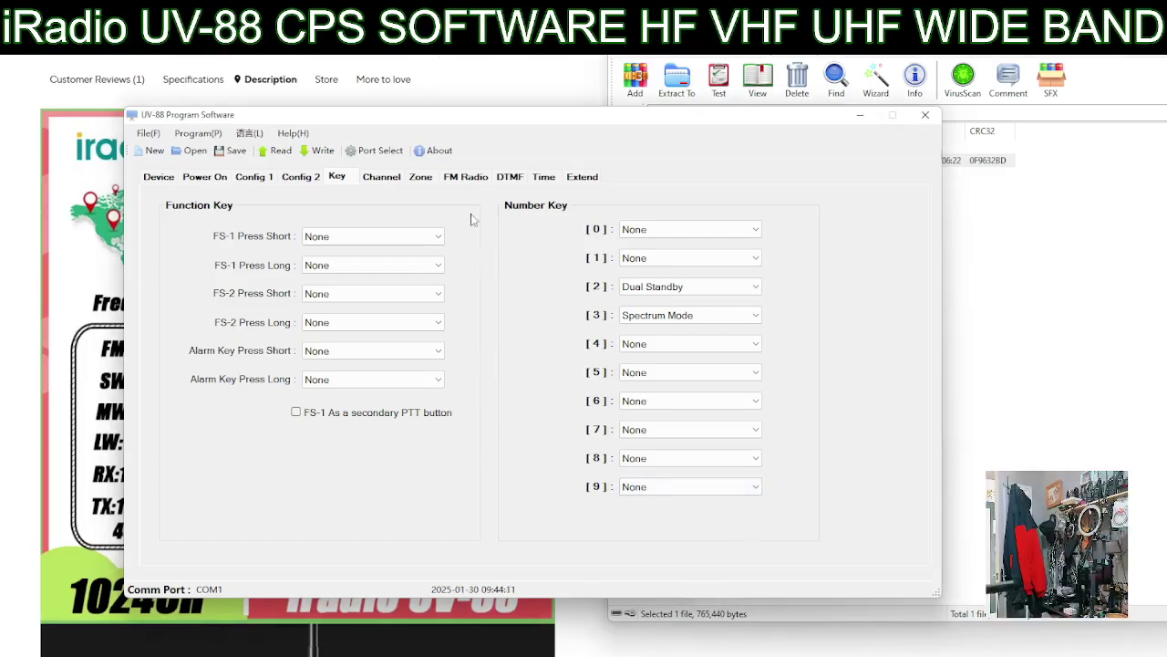
# - Review the Extend tab's GPS settings with GPS Enable left Off, then show the Time page
pyautogui.click(552, 178)
pyautogui.click(582, 179)
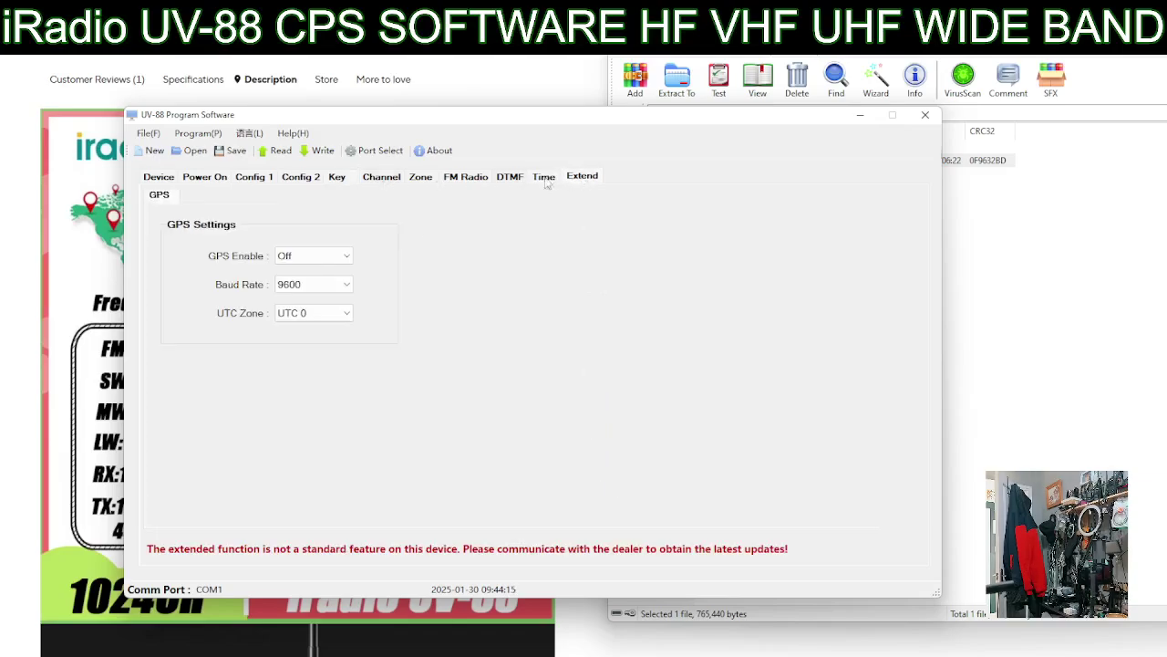
pyautogui.click(339, 258)
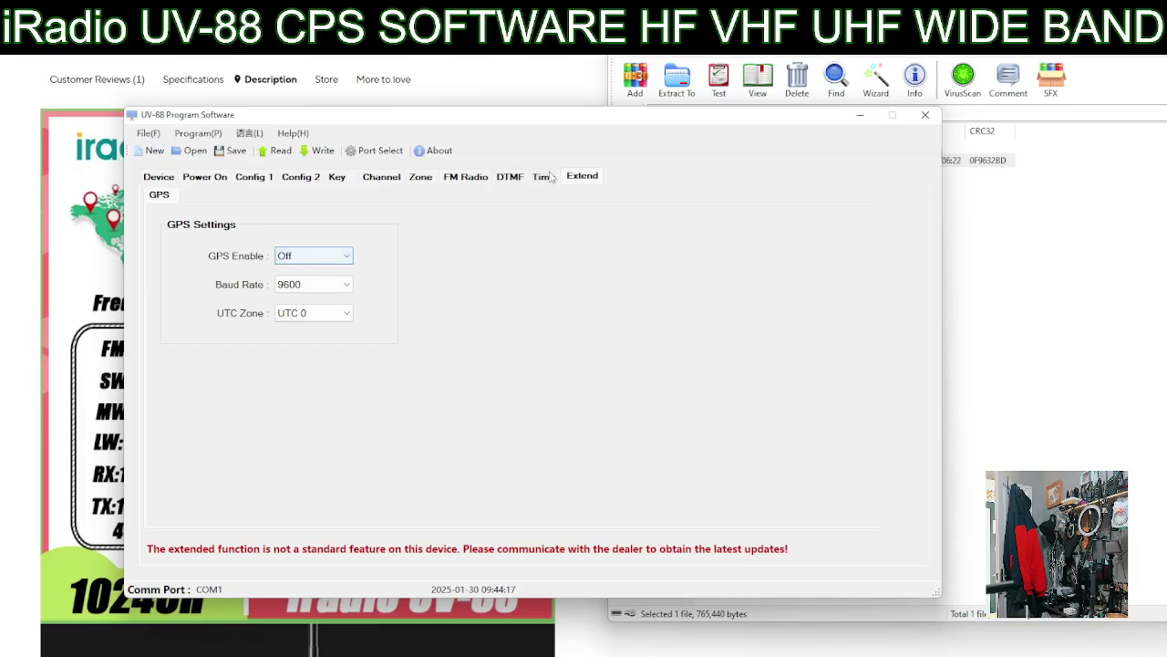
pyautogui.click(347, 258)
pyautogui.click(347, 258)
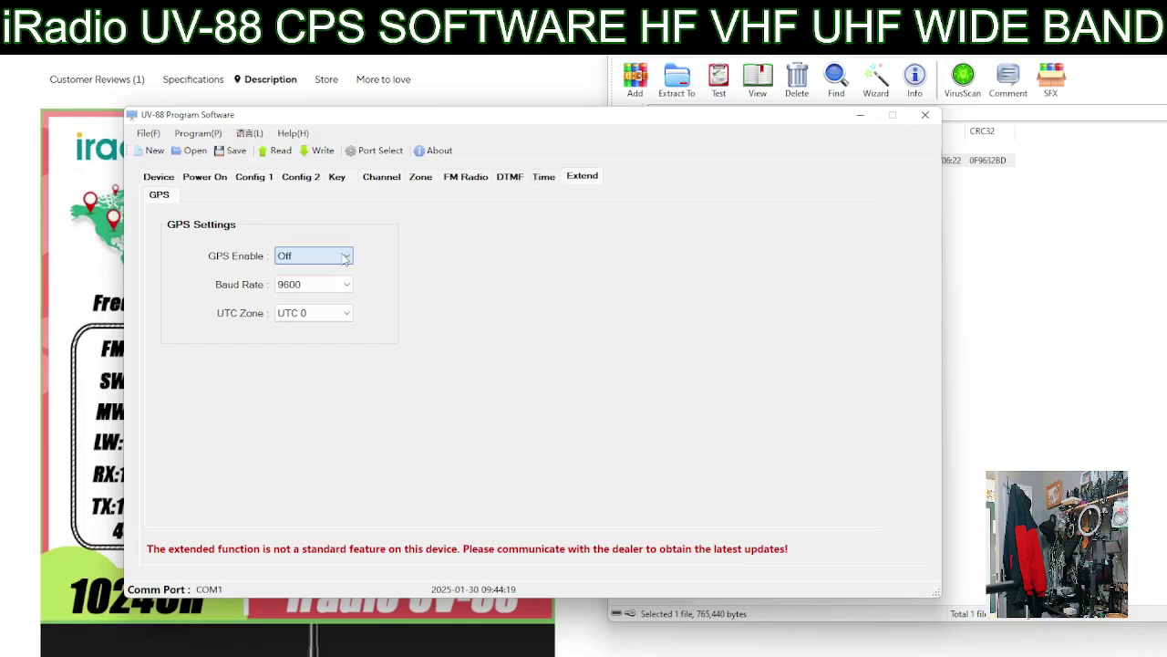
pyautogui.press('Tab')
pyautogui.press('Tab')
pyautogui.press('Tab')
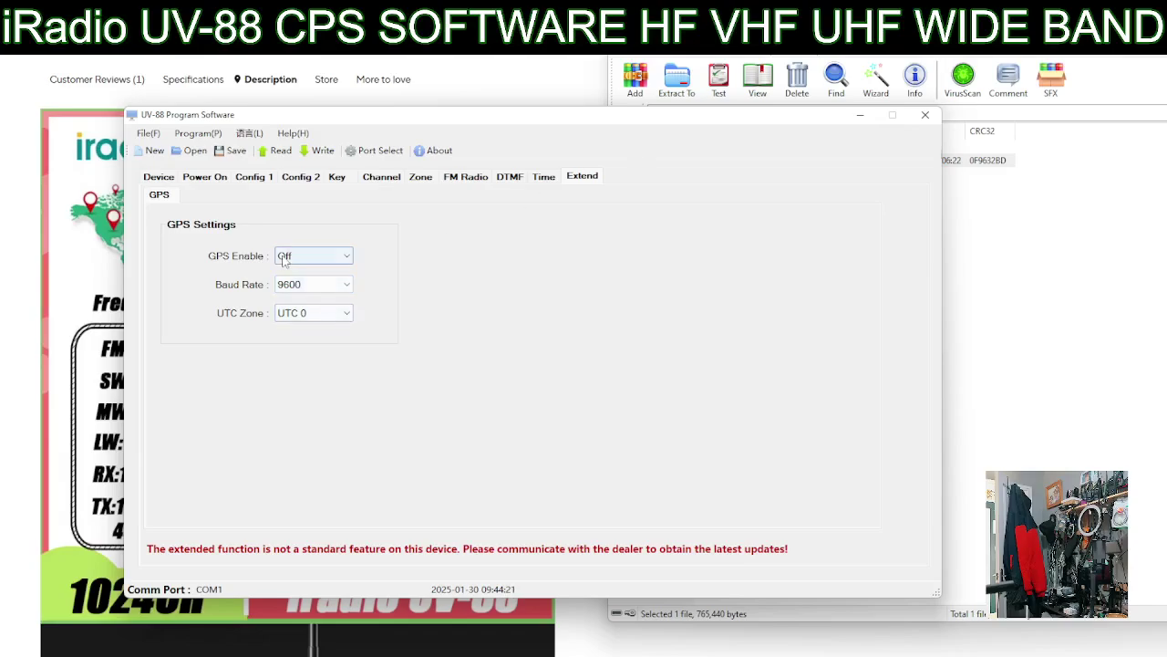
pyautogui.press('Tab')
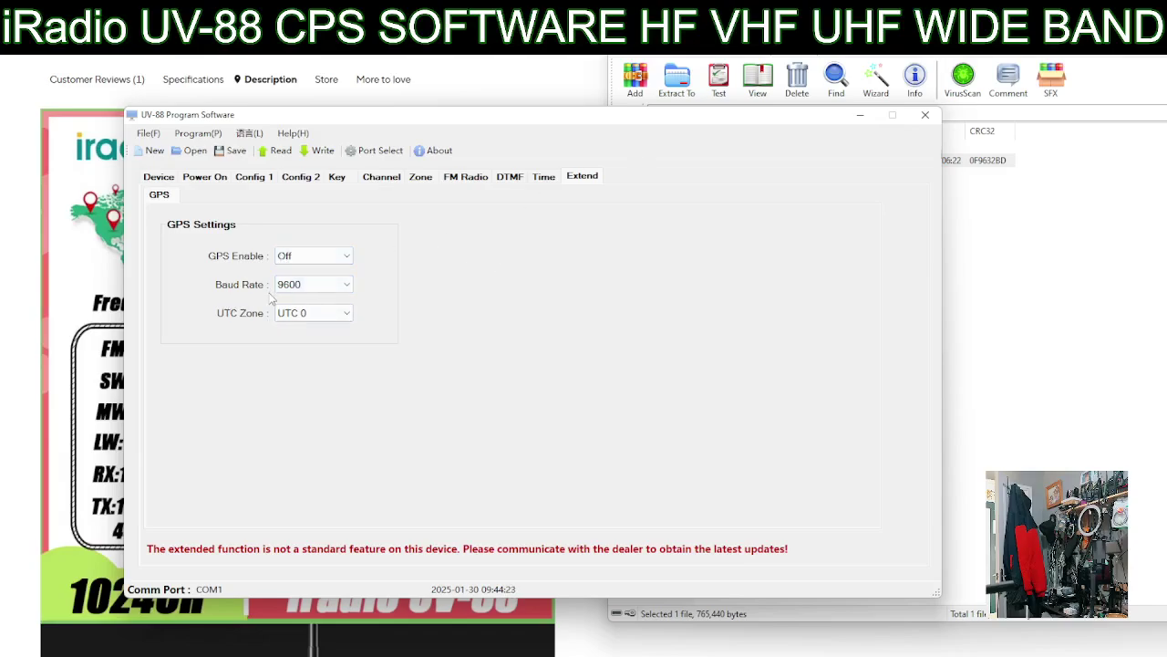
pyautogui.click(542, 178)
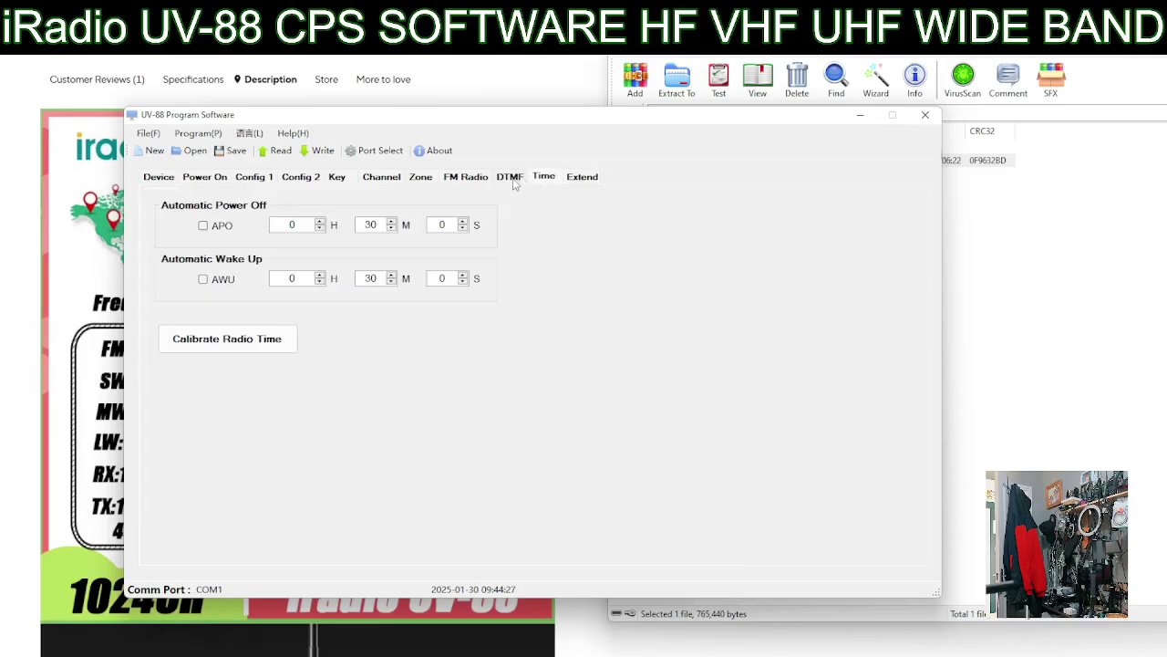
# - Look over the DTMF and FM Radio tabs and the About version info, then show Config 1
pyautogui.click(510, 178)
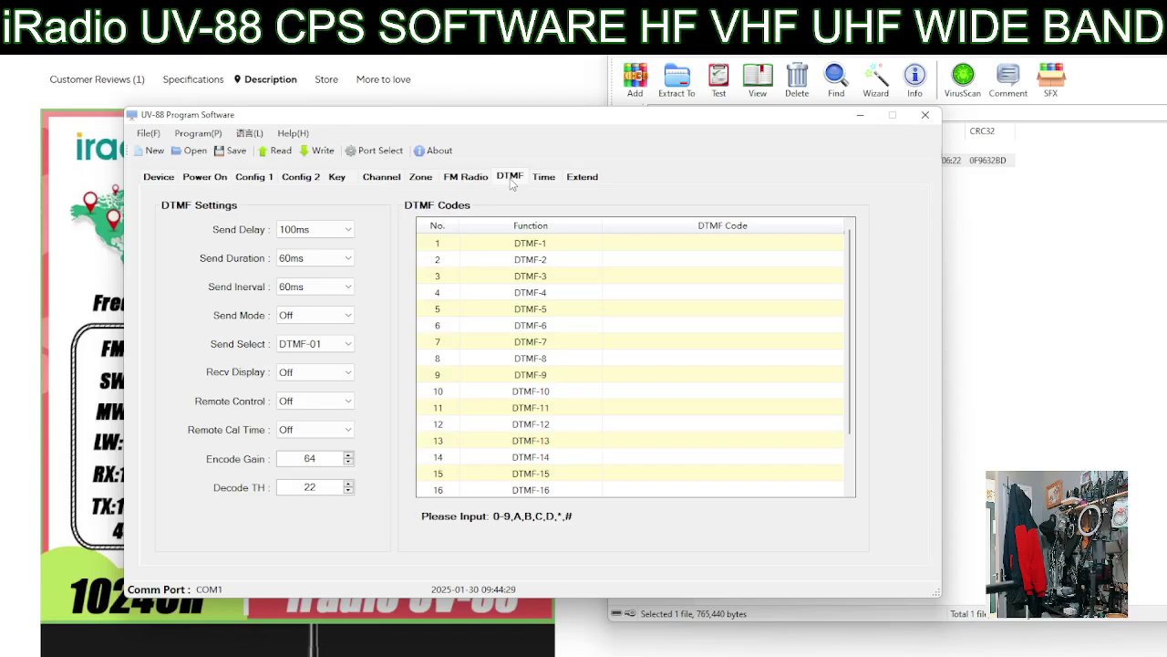
pyautogui.click(471, 179)
pyautogui.click(432, 151)
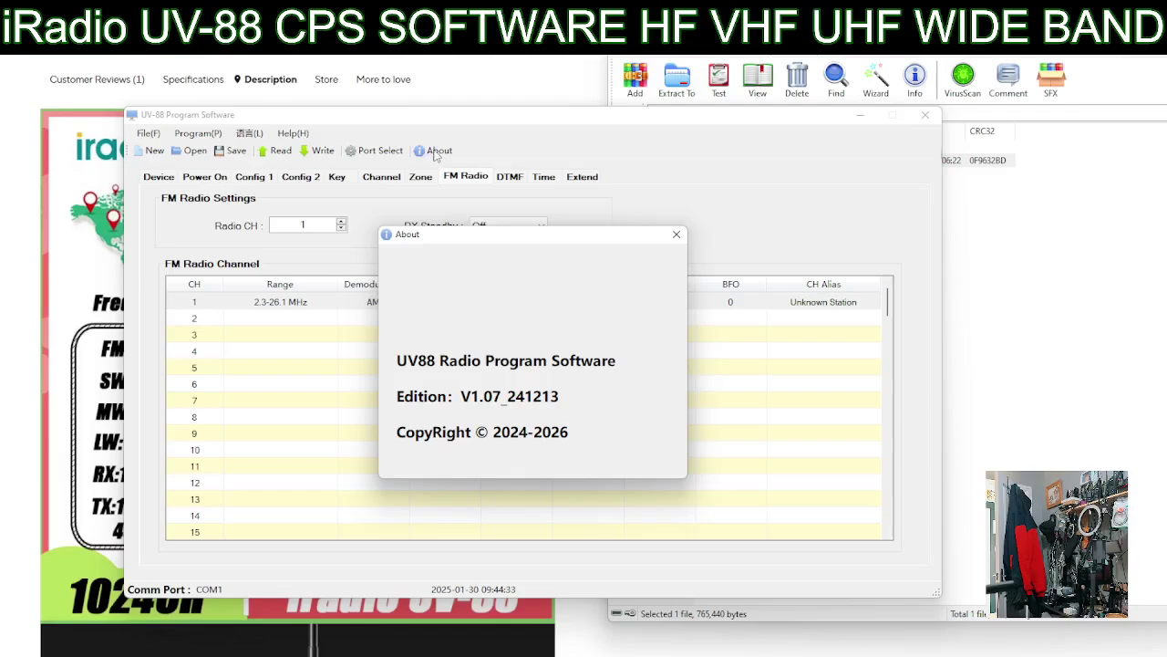
pyautogui.click(676, 236)
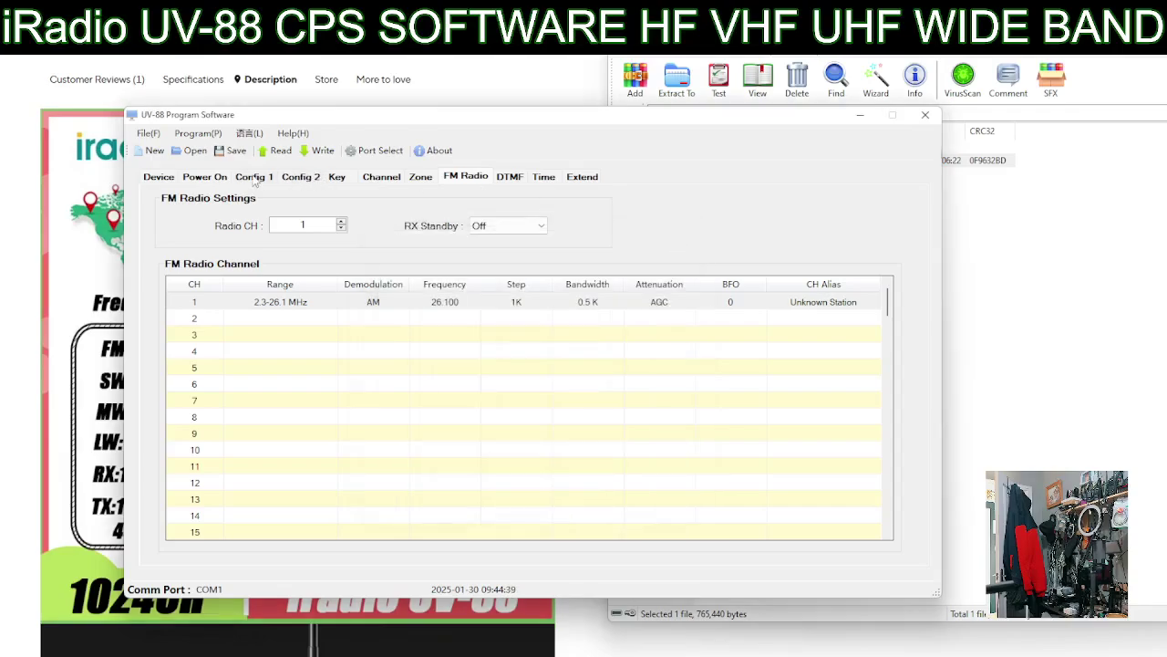
pyautogui.click(255, 177)
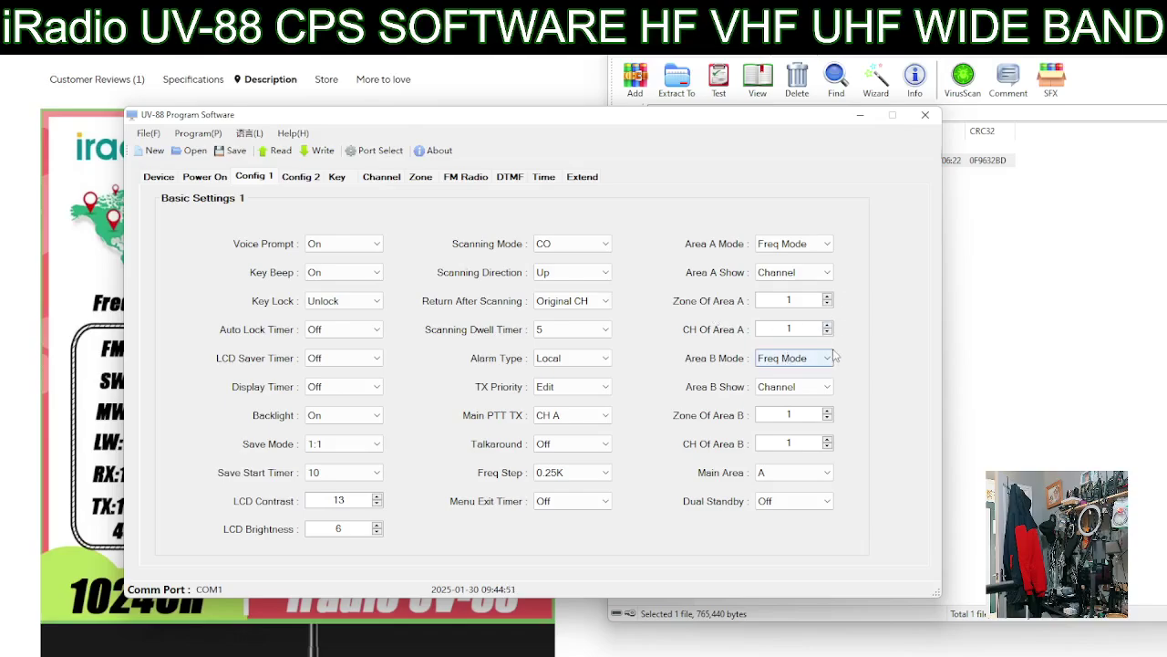
pyautogui.click(827, 359)
pyautogui.click(828, 360)
pyautogui.click(828, 360)
pyautogui.click(828, 360)
pyautogui.click(331, 244)
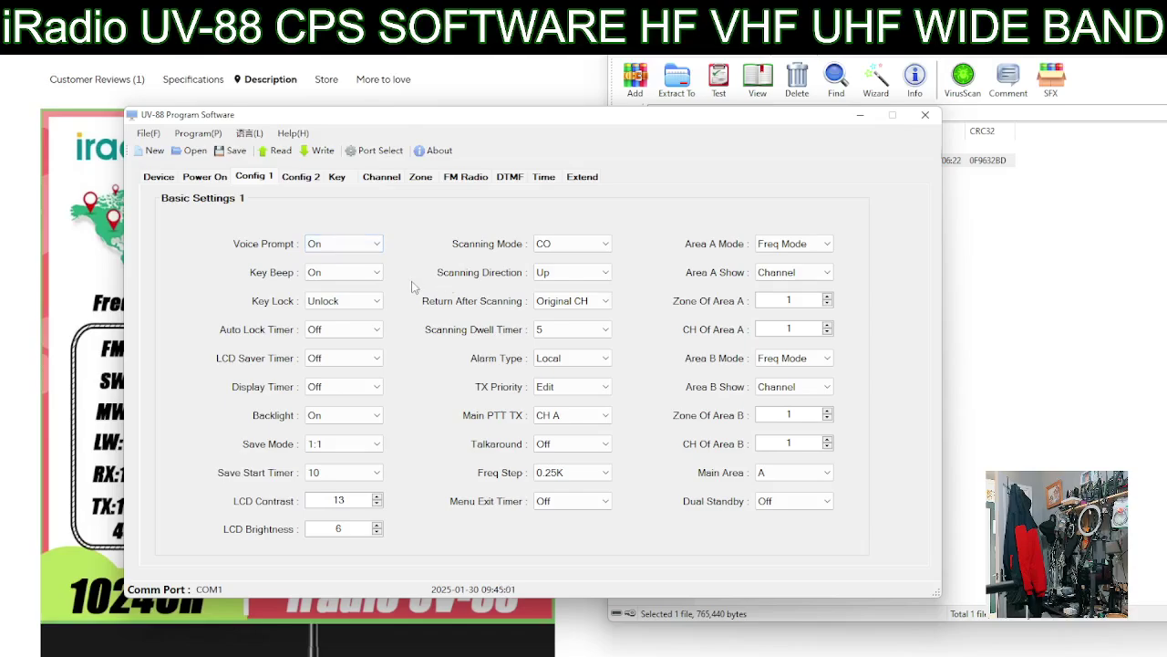
pyautogui.click(377, 390)
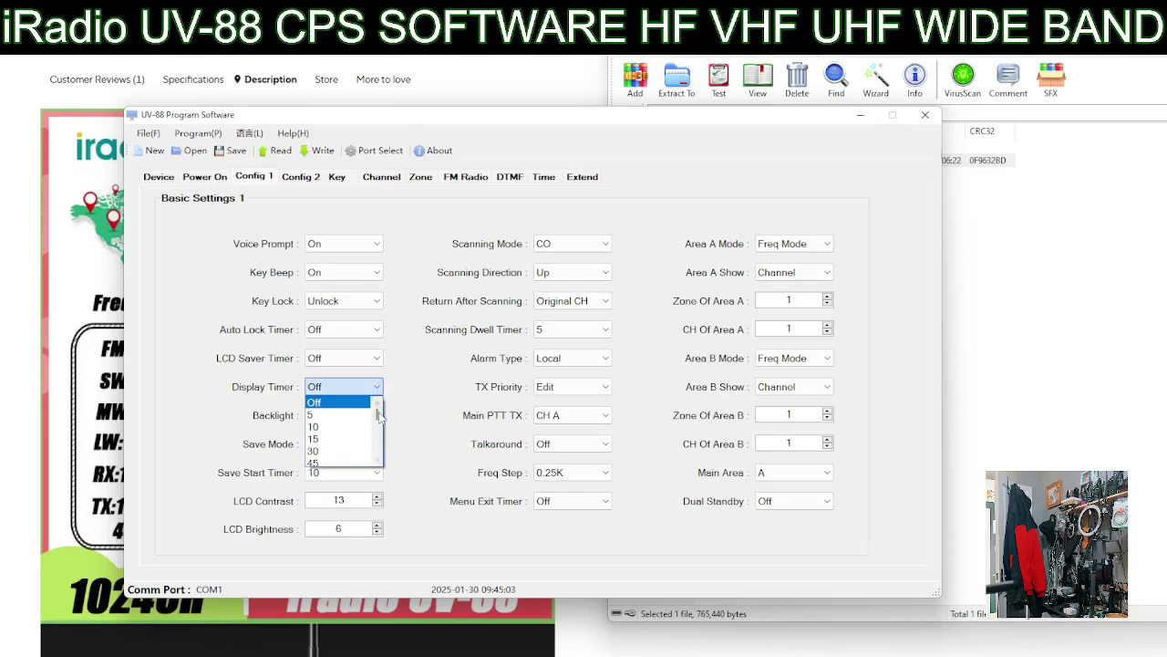
pyautogui.click(404, 352)
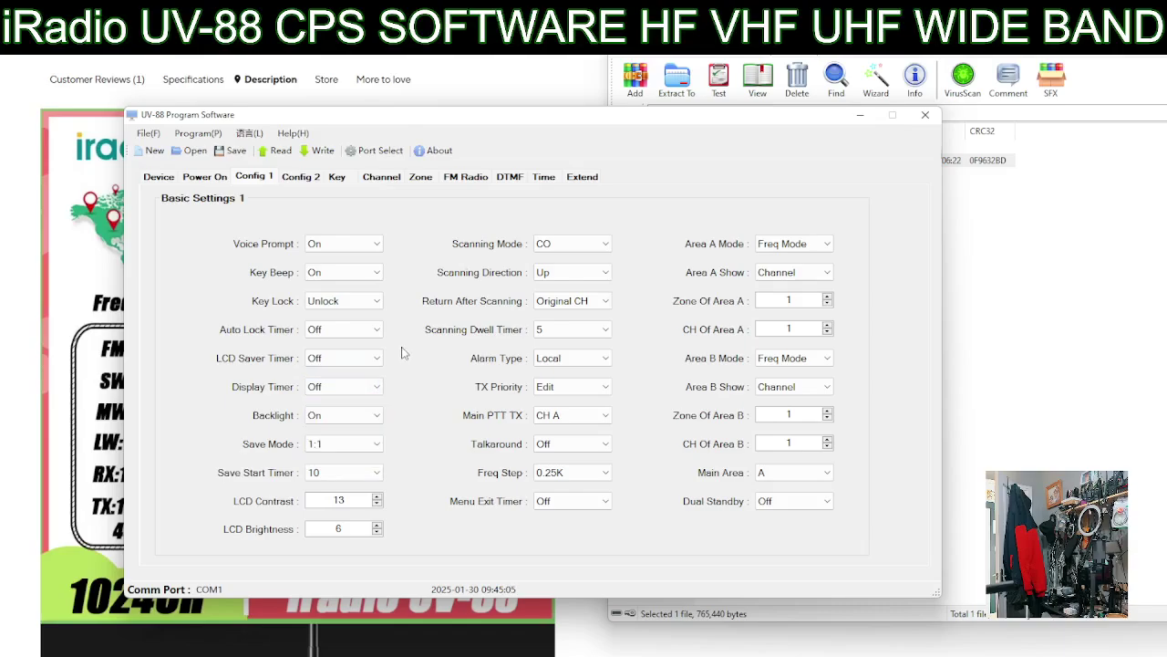